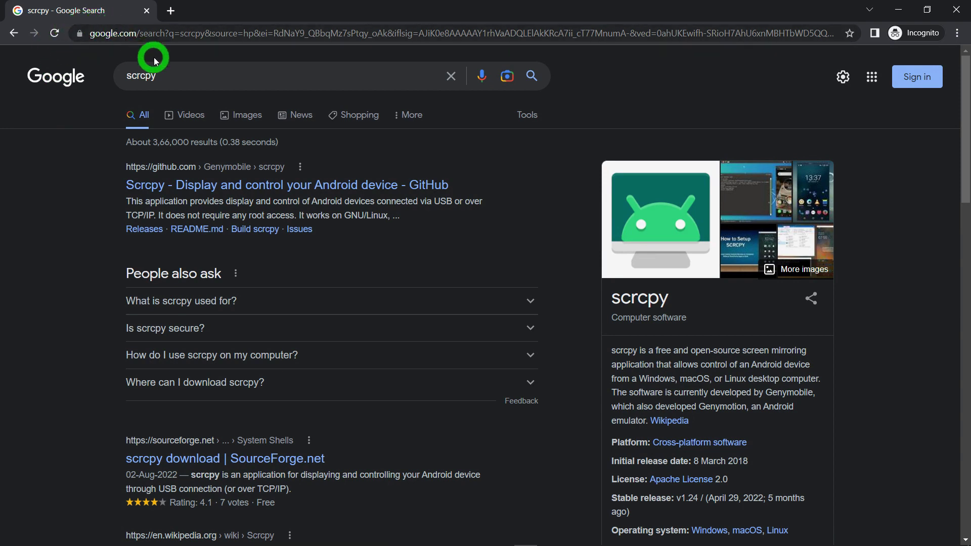
# Open the Genymobile/scrcpy GitHub repository result from the Google search page.
pyautogui.moveTo(152, 79); pyautogui.dragTo(117, 77)
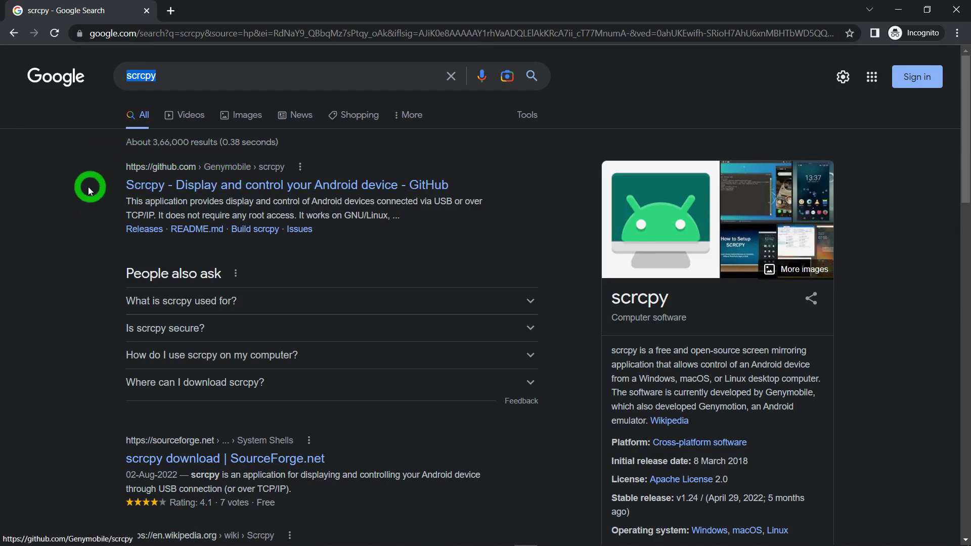
pyautogui.click(171, 191)
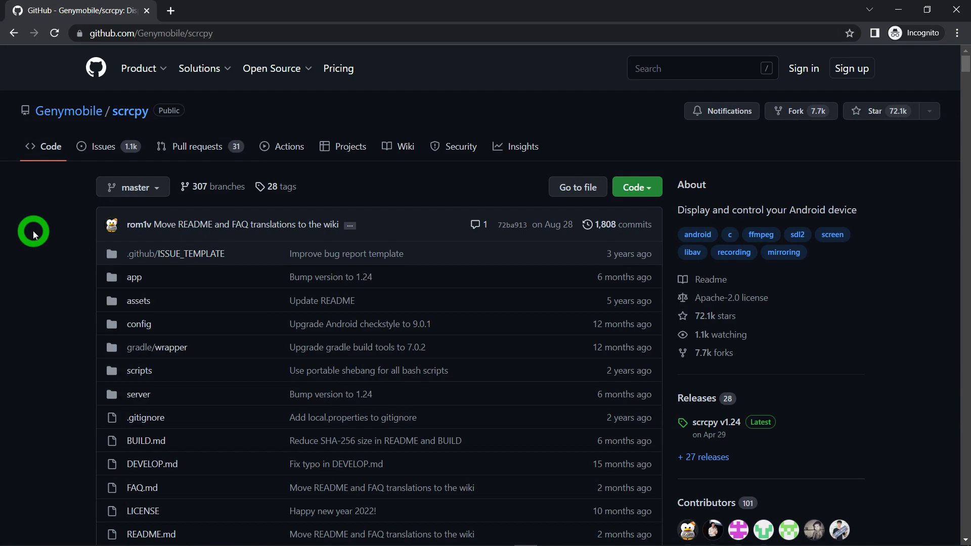
# Scroll the README to Get the app and download scrcpy-win64-v1.24.zip for Windows.
pyautogui.scroll(-10, 34, 233)
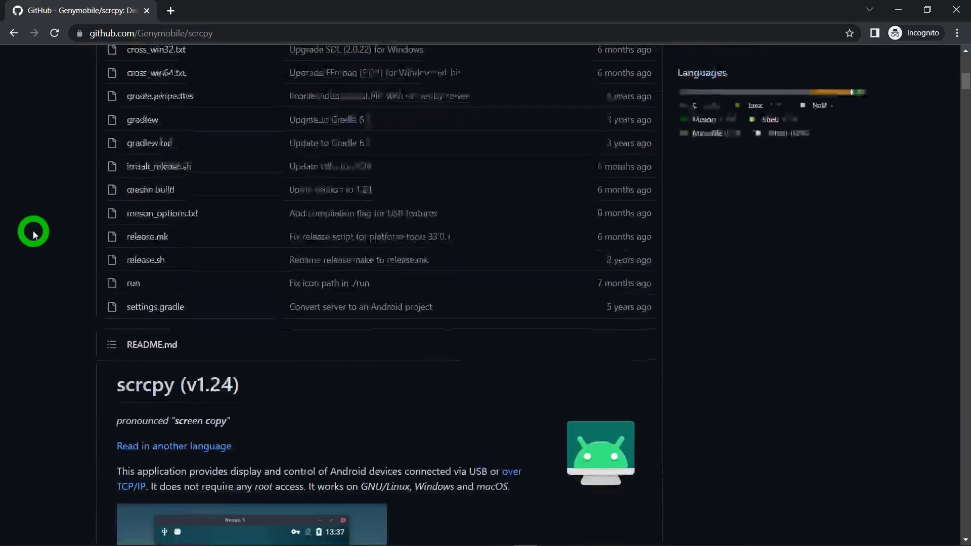
pyautogui.scroll(-4, 34, 233)
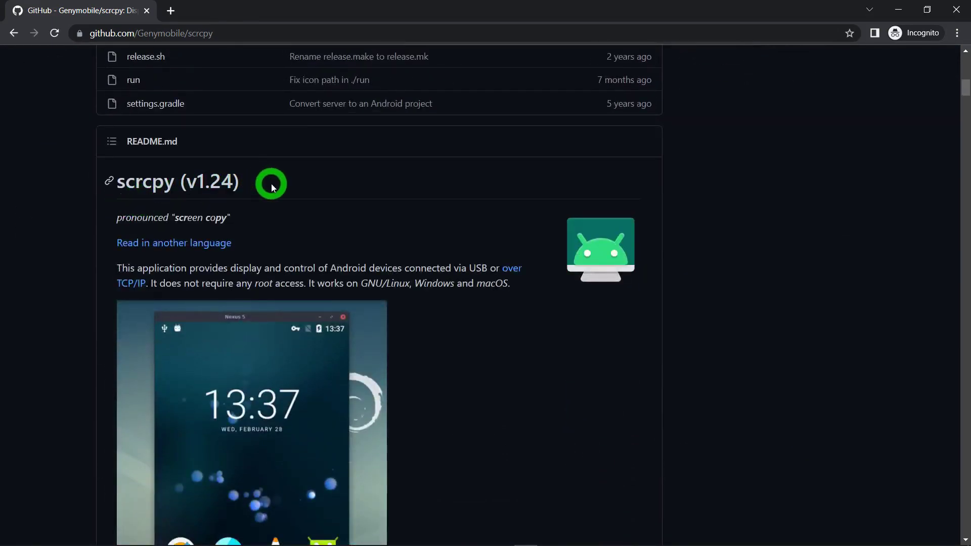
pyautogui.moveTo(271, 187); pyautogui.dragTo(117, 192)
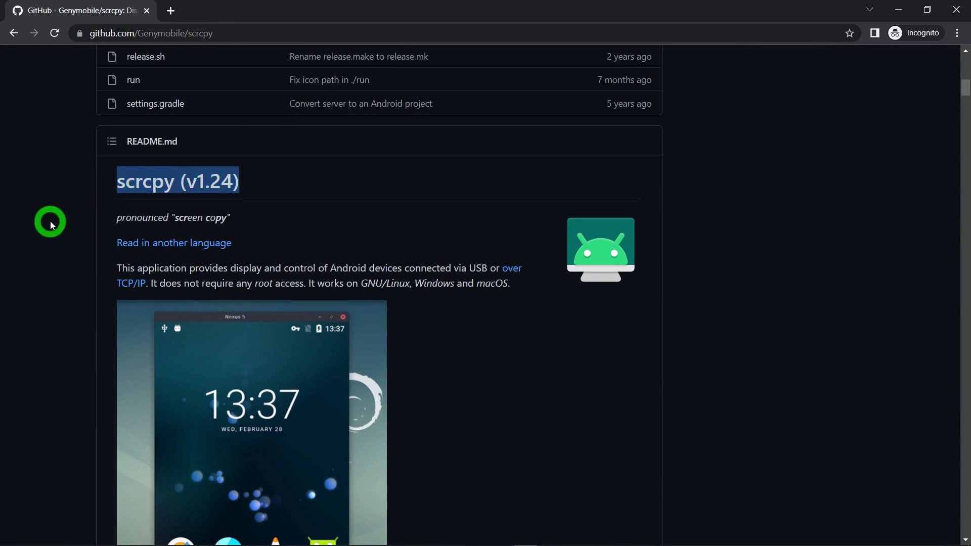
pyautogui.scroll(-10, 51, 221)
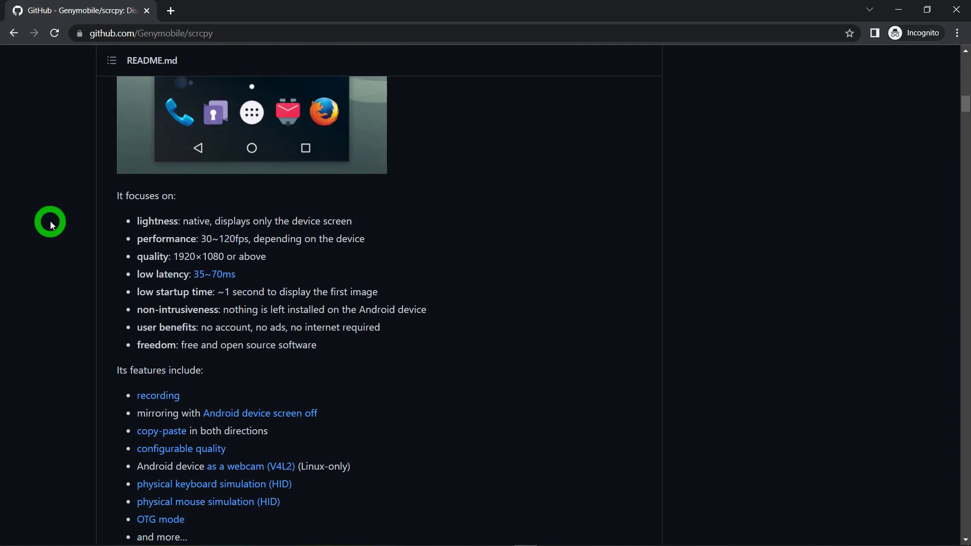
pyautogui.scroll(-3, 51, 224)
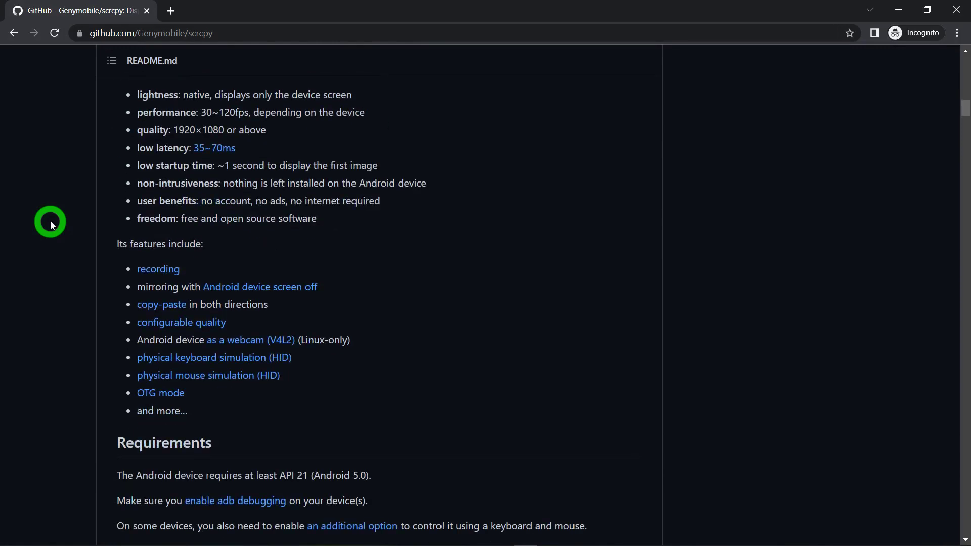
pyautogui.scroll(-8, 51, 225)
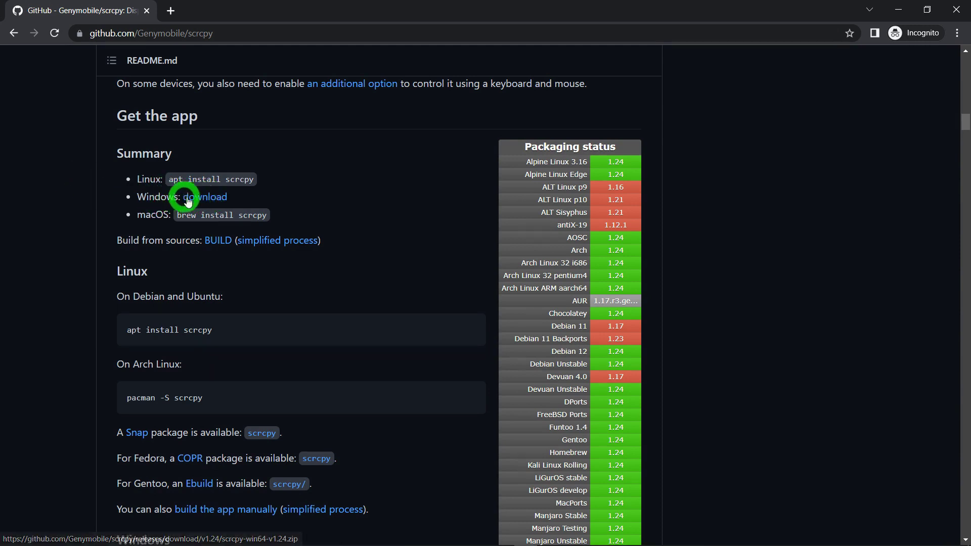
pyautogui.click(205, 199)
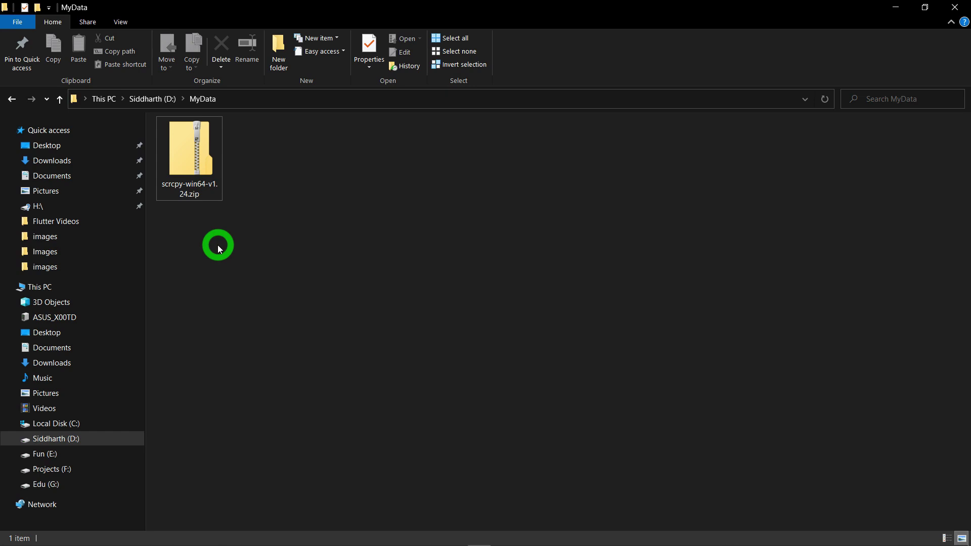
# Extract scrcpy-win64-v1.24.zip into the default D:\MyData\scrcpy-win64-v1.24 folder.
pyautogui.rightClick(204, 186)
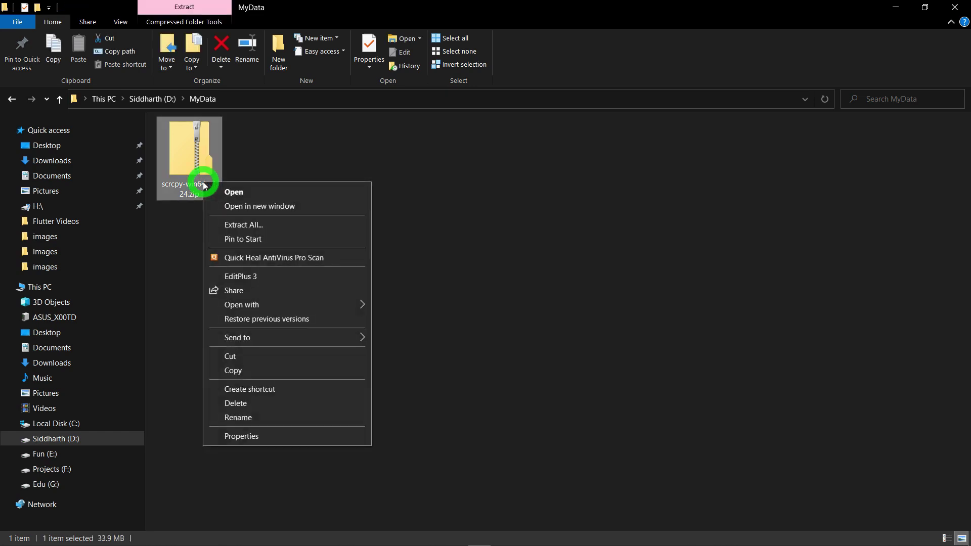
pyautogui.click(243, 227)
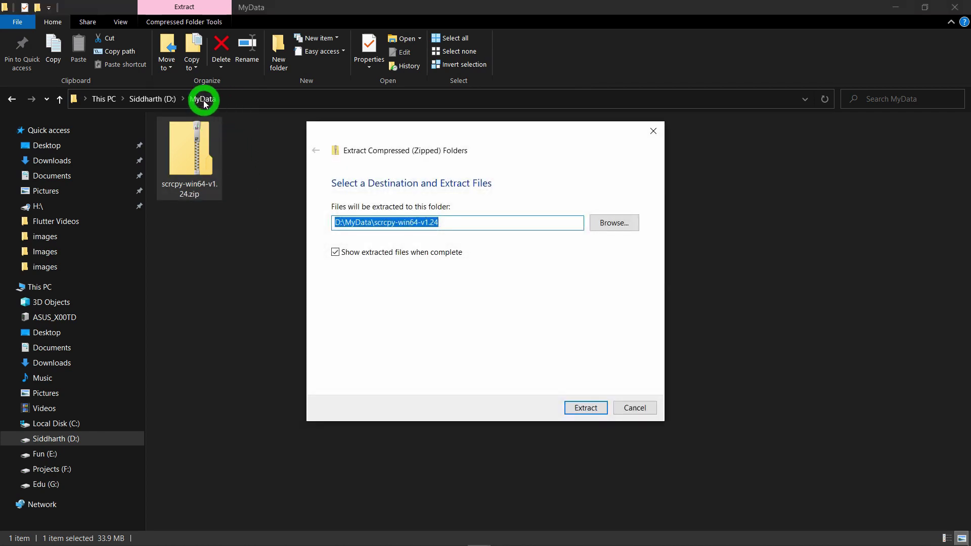
pyautogui.click(579, 406)
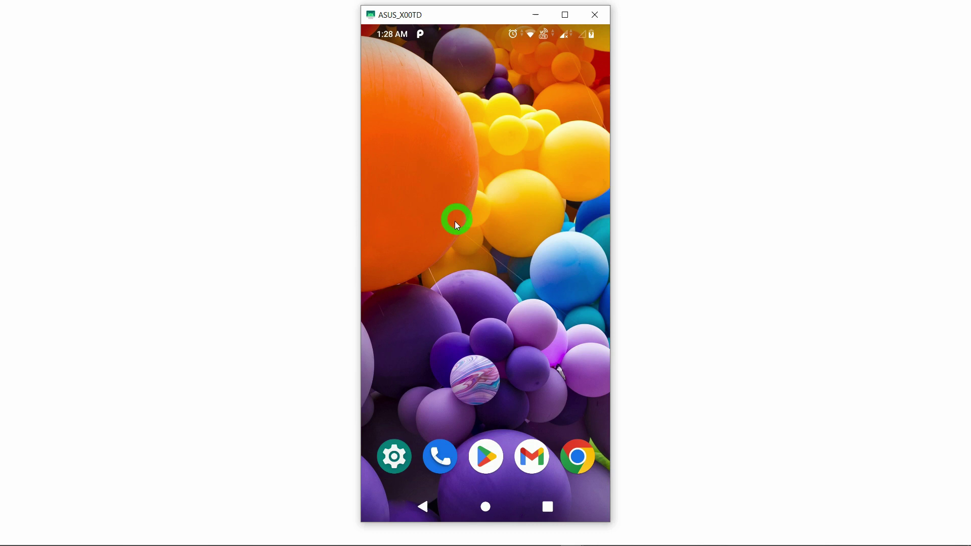
# On the mirrored phone, go to Settings > System > About phone.
pyautogui.click(400, 456)
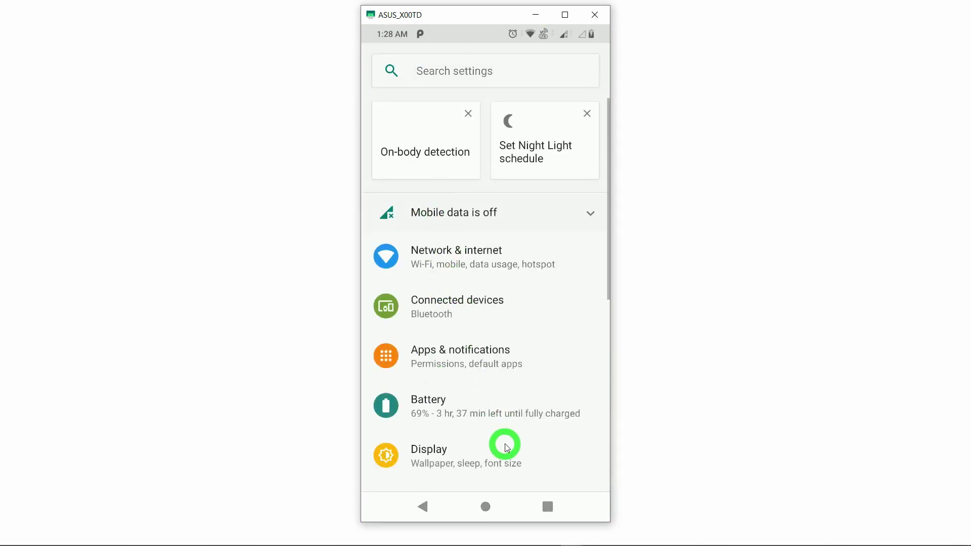
pyautogui.moveTo(504, 444); pyautogui.dragTo(477, 234)
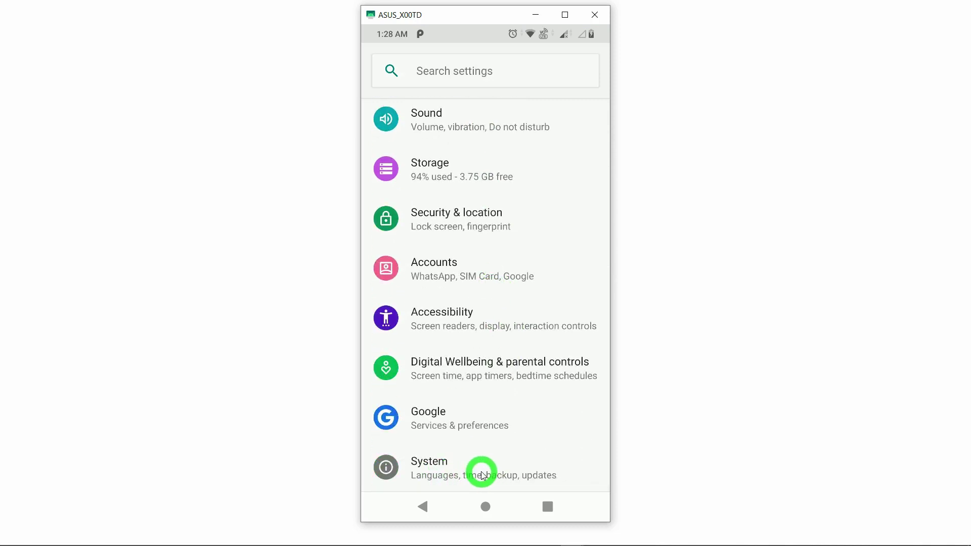
pyautogui.click(481, 471)
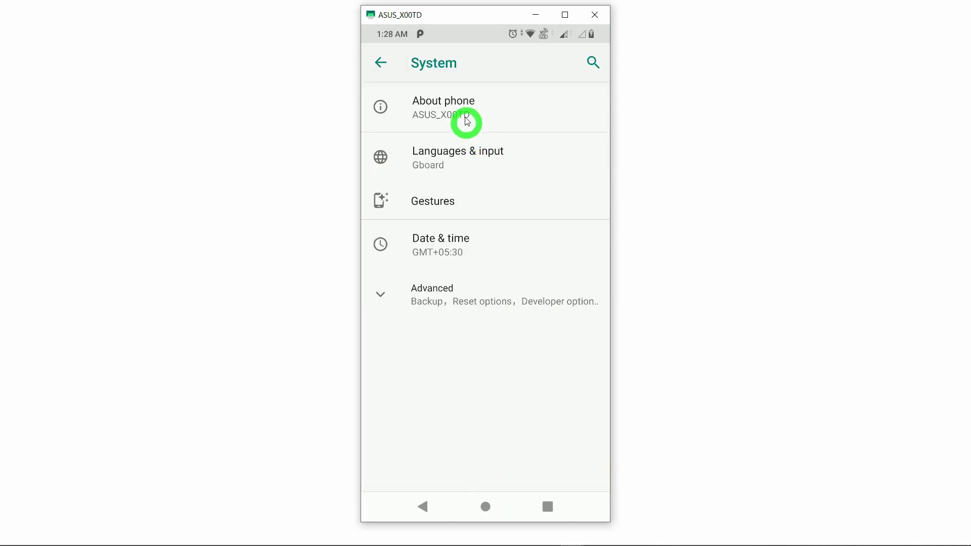
pyautogui.click(498, 107)
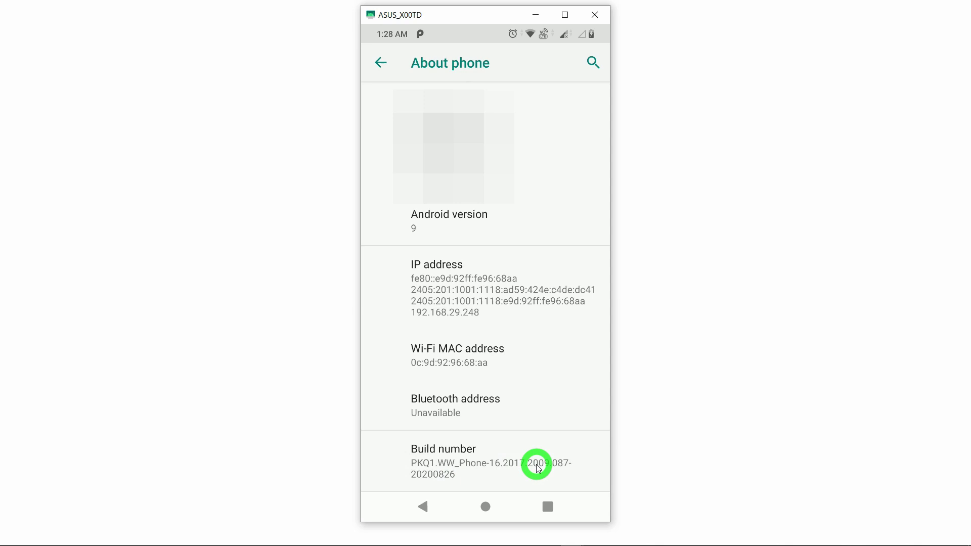
# Tap Build number repeatedly until the phone reports developer mode is already enabled.
pyautogui.click(494, 459)
pyautogui.click(444, 457)
pyautogui.click(494, 454)
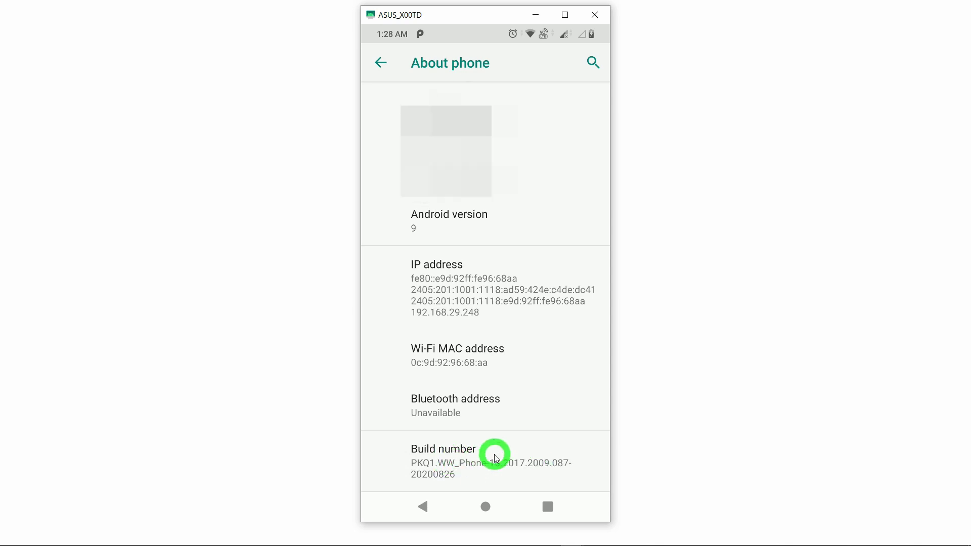
pyautogui.click(566, 459)
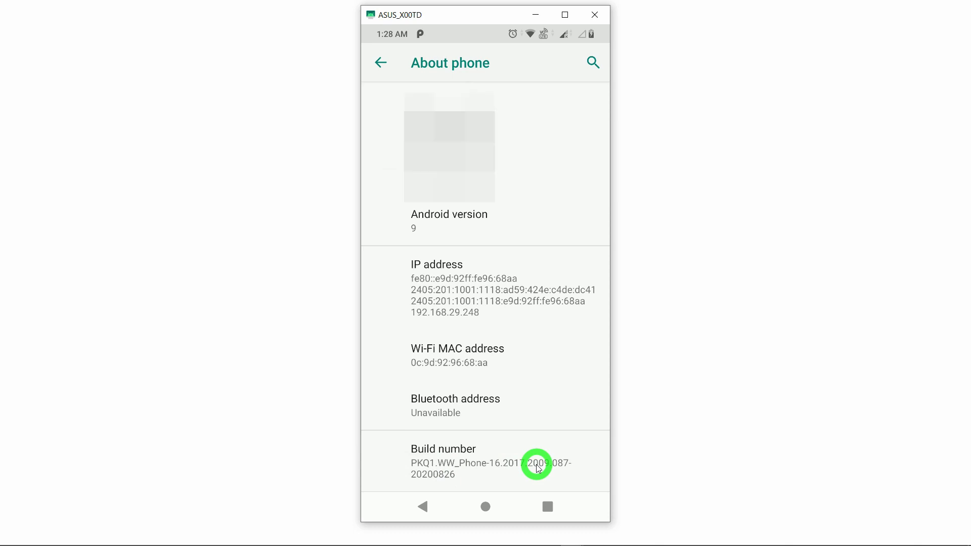
pyautogui.click(380, 62)
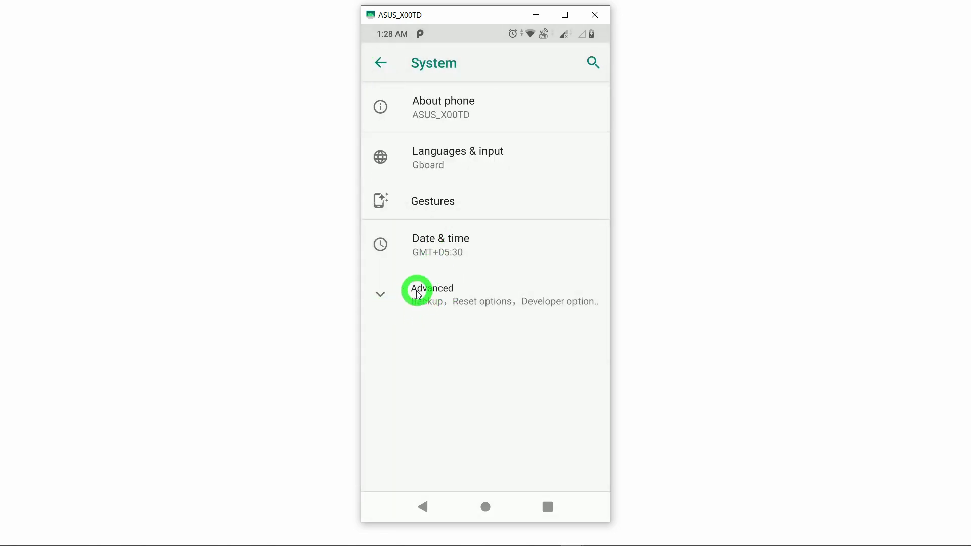
pyautogui.click(490, 300)
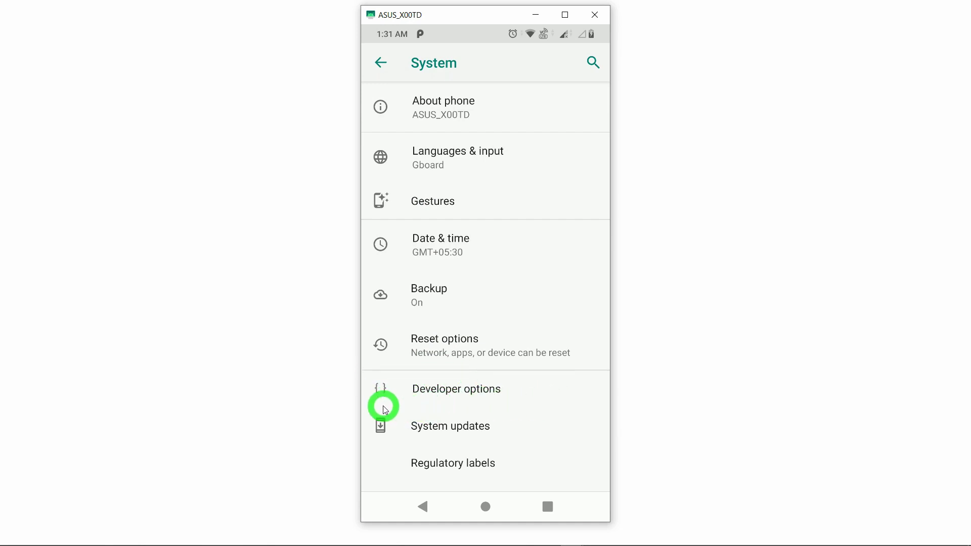
pyautogui.click(422, 400)
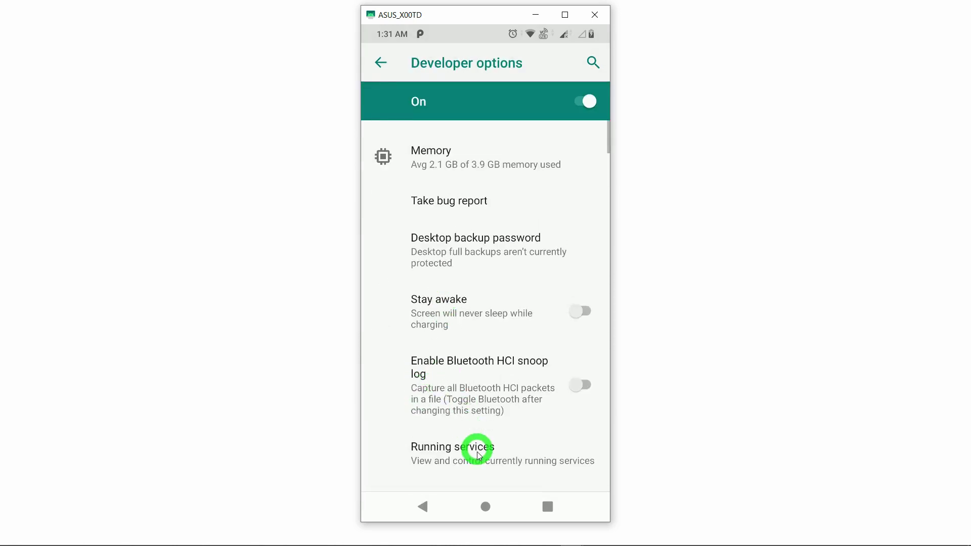
pyautogui.moveTo(477, 450); pyautogui.dragTo(444, 275)
pyautogui.scroll(-5, 485, 421)
pyautogui.scroll(-2, 486, 423)
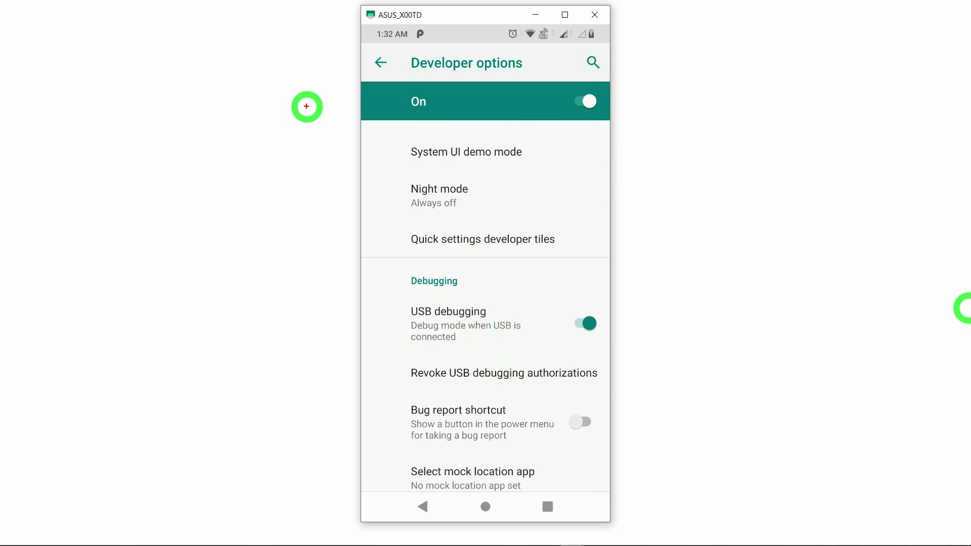
pyautogui.moveTo(332, 70)
pyautogui.mouseDown()
pyautogui.moveTo(617, 117)
pyautogui.moveTo(632, 130)
pyautogui.moveTo(651, 101)
pyautogui.mouseUp()
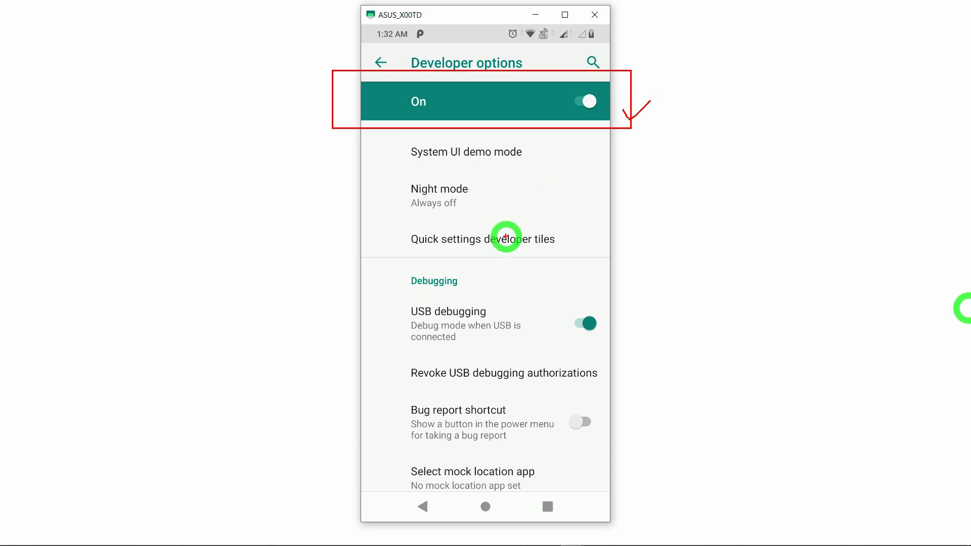
pyautogui.moveTo(340, 295); pyautogui.dragTo(617, 330)
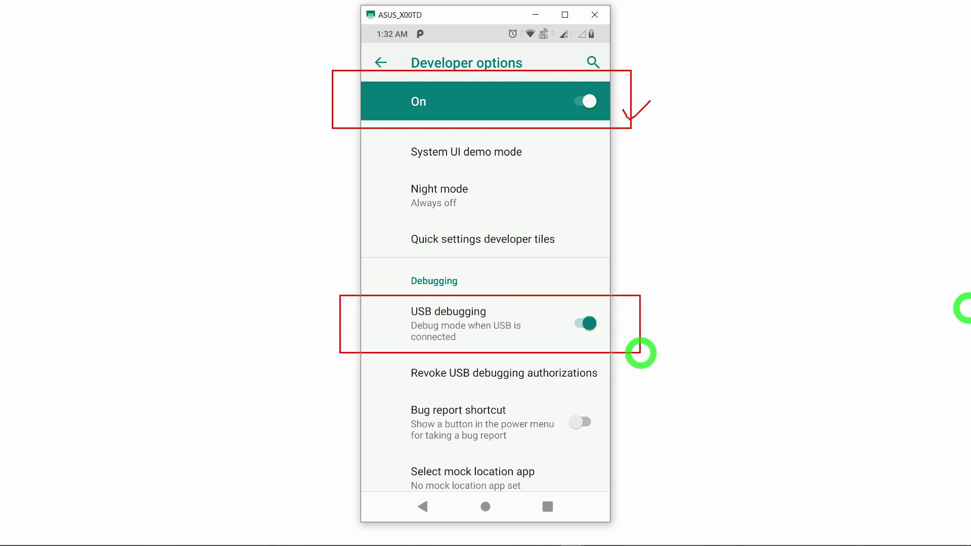
pyautogui.moveTo(628, 332); pyautogui.dragTo(660, 316)
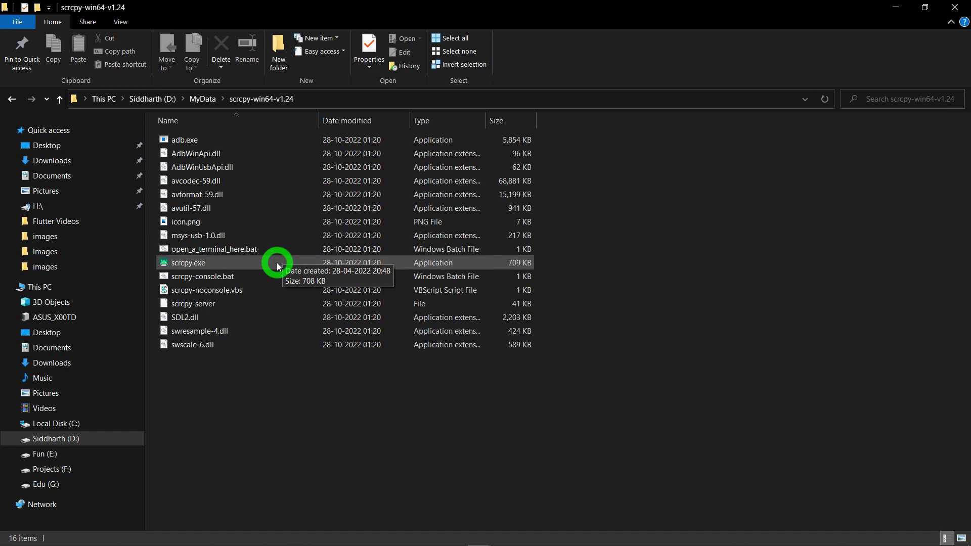
# Launch scrcpy.exe to mirror the ASUS_X00TD phone's home screen with its console.
pyautogui.doubleClick(277, 262)
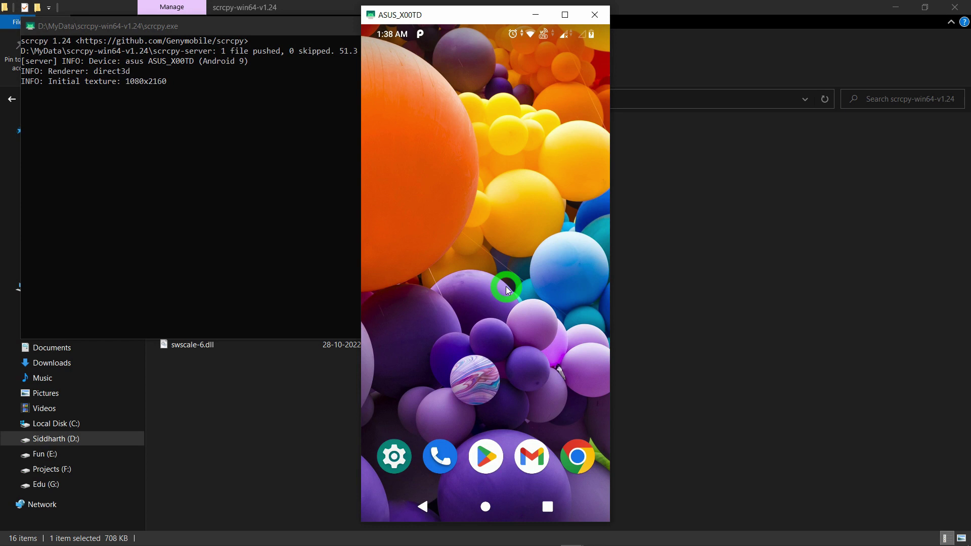
# Open the Play Store on the phone, scroll the apps, and view Netflix's details page.
pyautogui.click(486, 455)
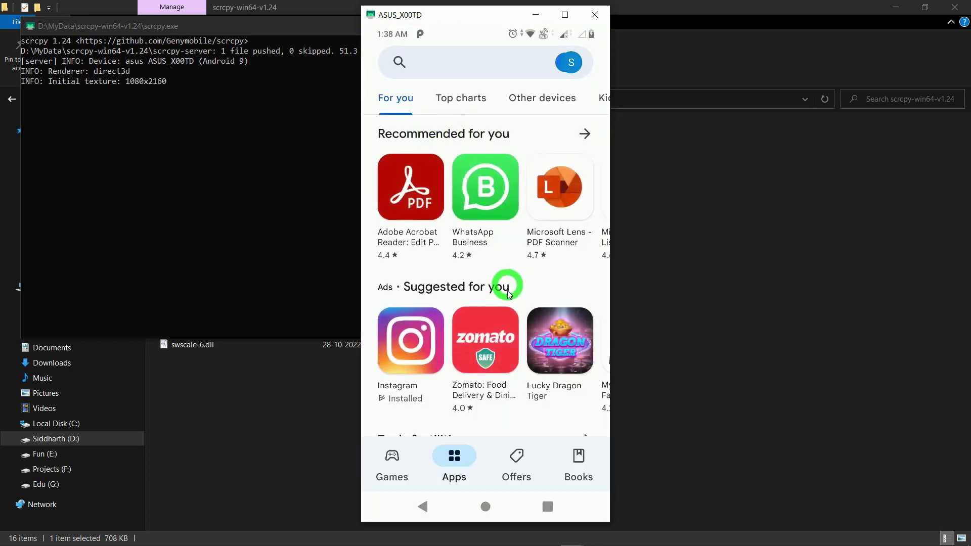
pyautogui.moveTo(494, 336); pyautogui.dragTo(503, 216)
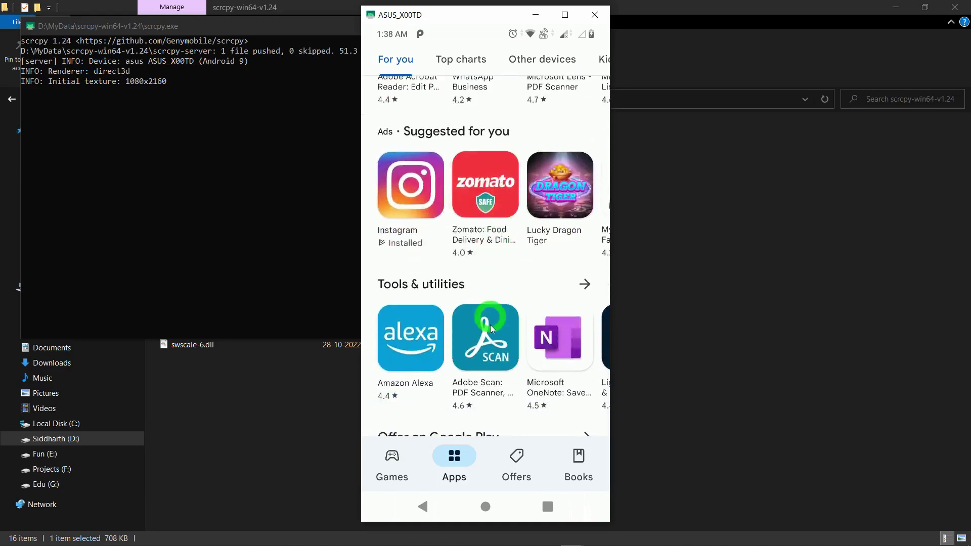
pyautogui.moveTo(501, 371); pyautogui.dragTo(499, 218)
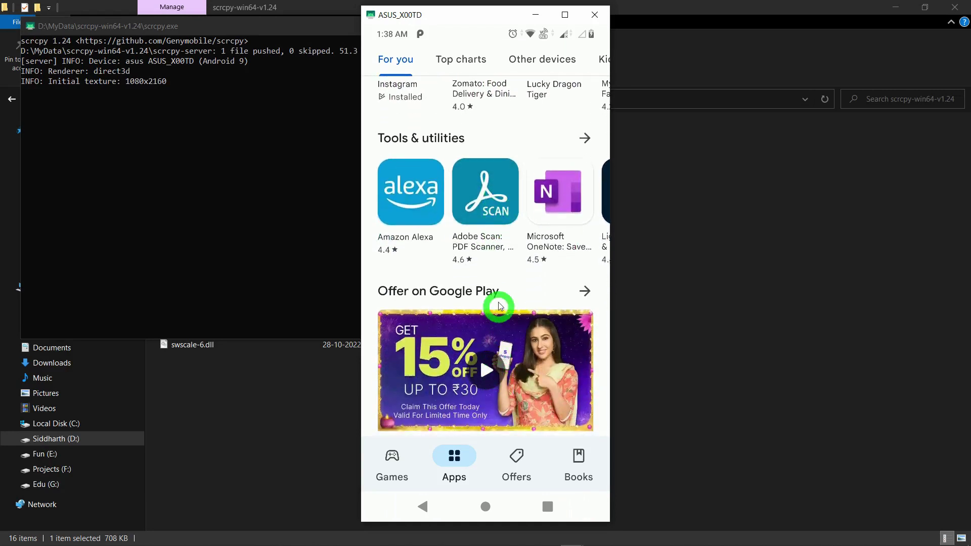
pyautogui.moveTo(498, 306); pyautogui.dragTo(498, 101)
pyautogui.moveTo(500, 399); pyautogui.dragTo(498, 205)
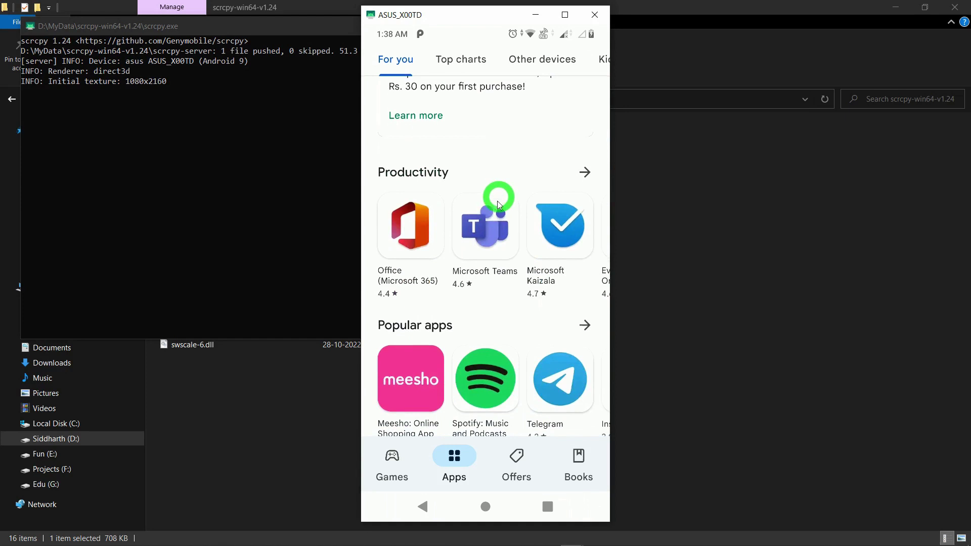
pyautogui.moveTo(499, 334); pyautogui.dragTo(497, 167)
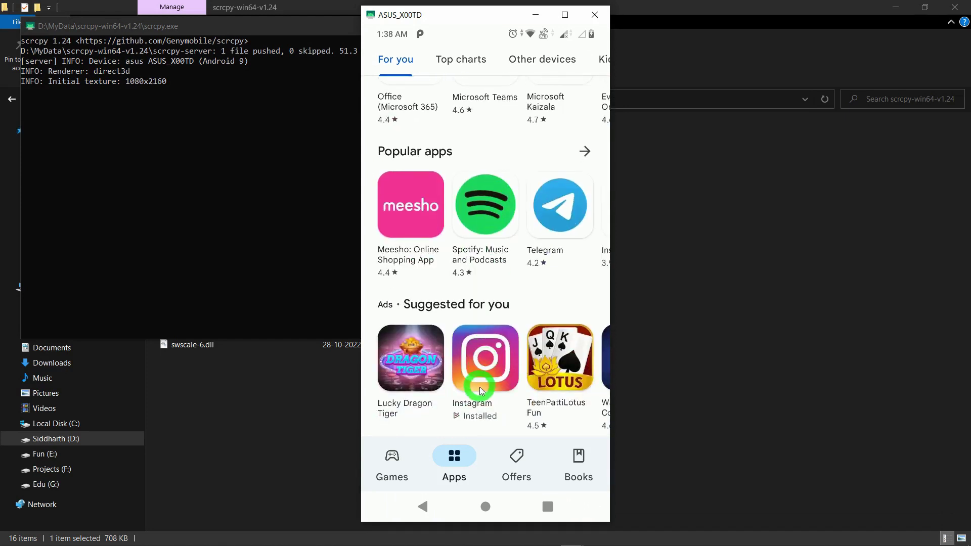
pyautogui.moveTo(479, 387); pyautogui.dragTo(475, 234)
pyautogui.moveTo(475, 337); pyautogui.dragTo(485, 238)
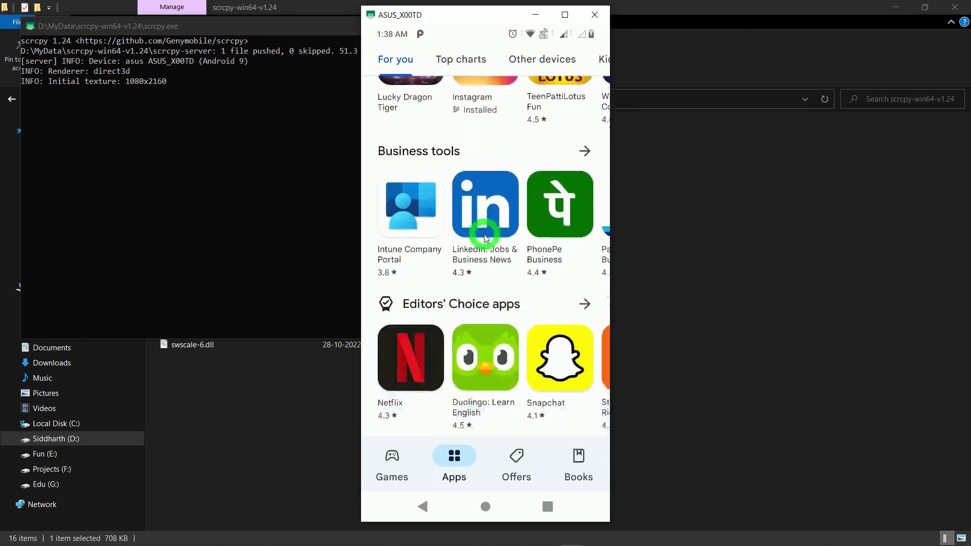
pyautogui.click(408, 326)
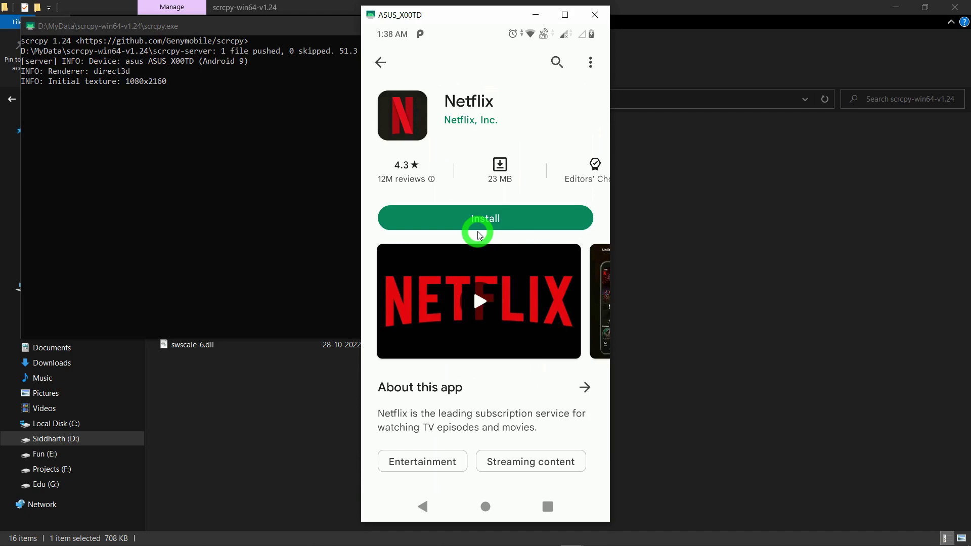
# Go back to the apps list, then open and browse Zomato's details page.
pyautogui.rightClick(478, 235)
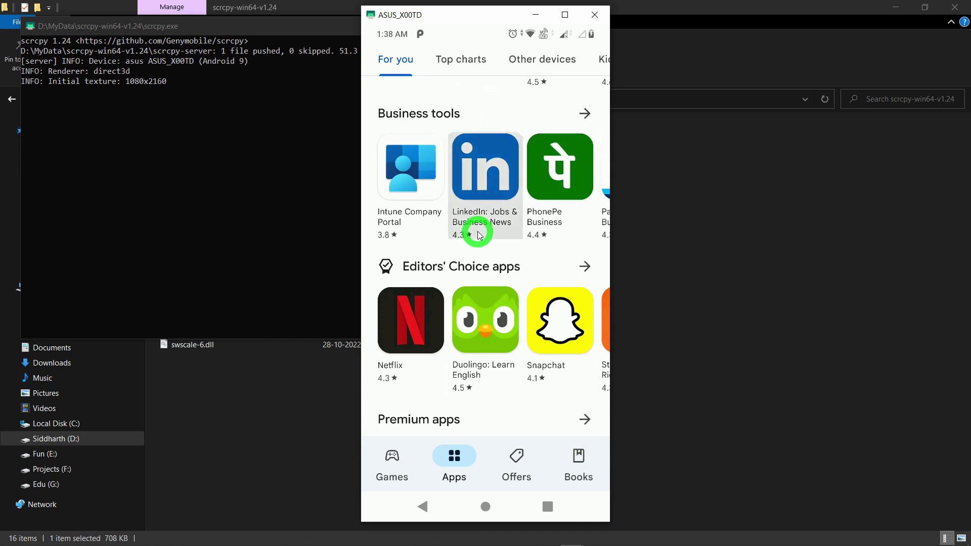
pyautogui.scroll(-10, 478, 234)
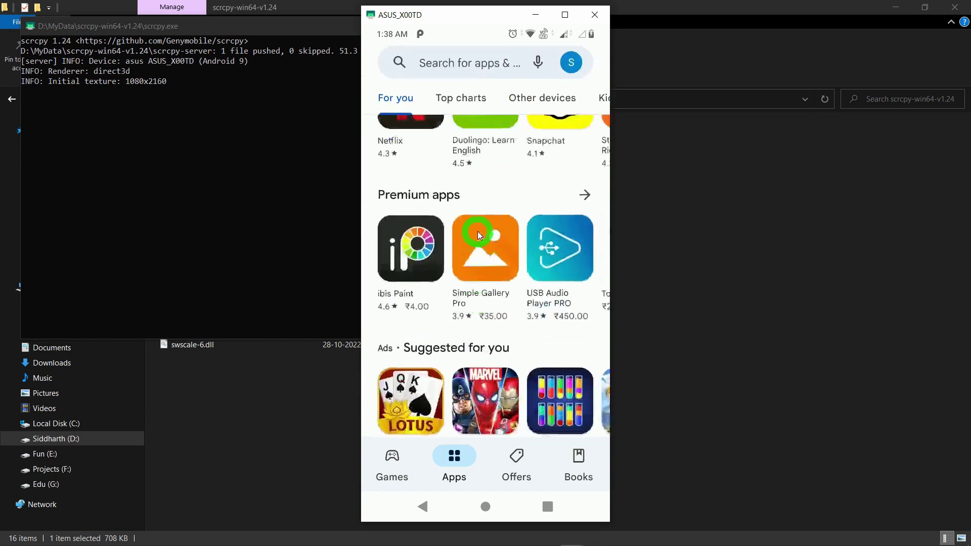
pyautogui.scroll(-3, 478, 235)
pyautogui.scroll(5, 479, 234)
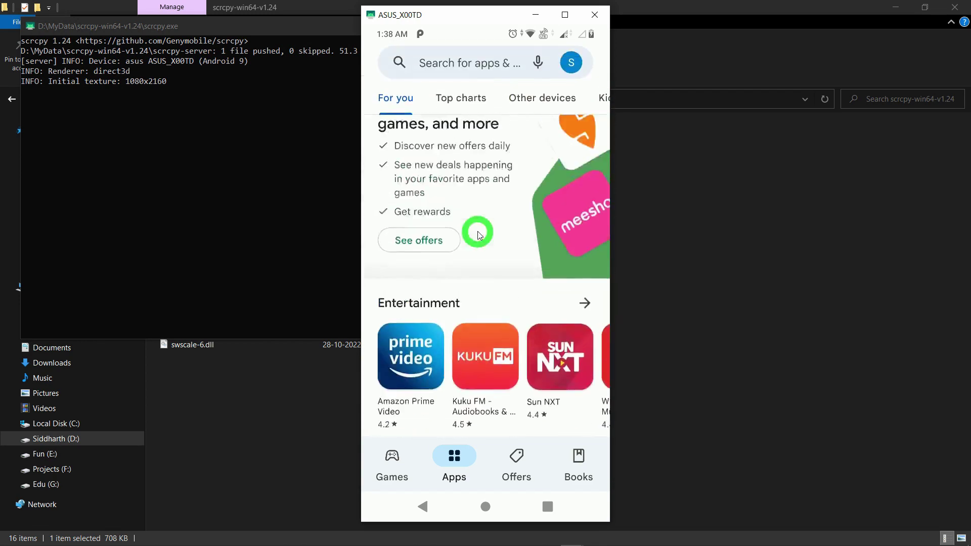
pyautogui.scroll(-7, 478, 234)
pyautogui.scroll(-4, 478, 232)
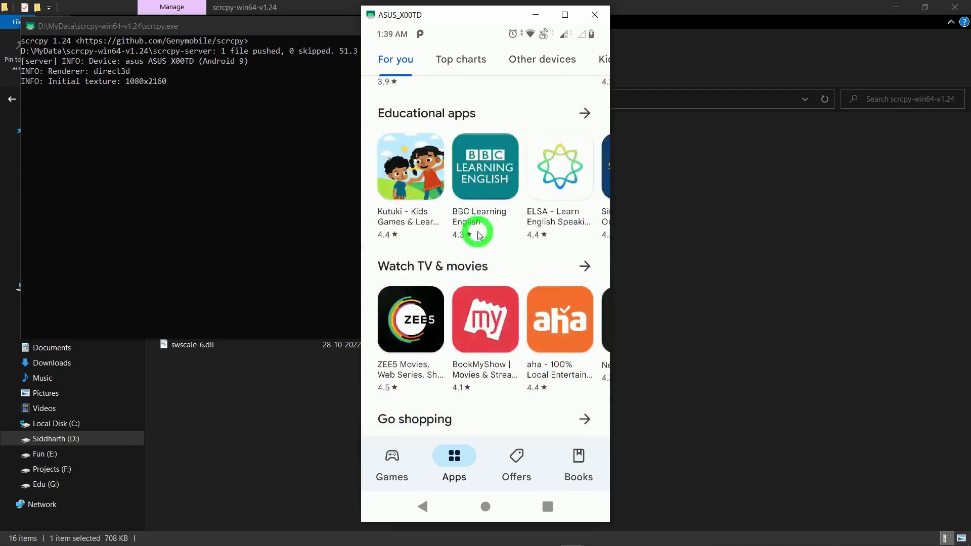
pyautogui.scroll(8, 479, 234)
pyautogui.scroll(6, 478, 233)
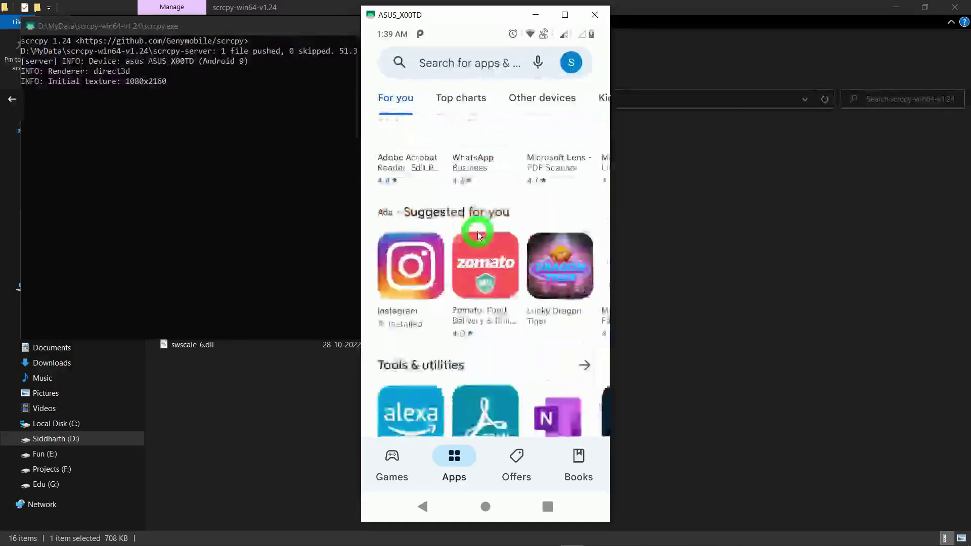
pyautogui.scroll(-4, 479, 234)
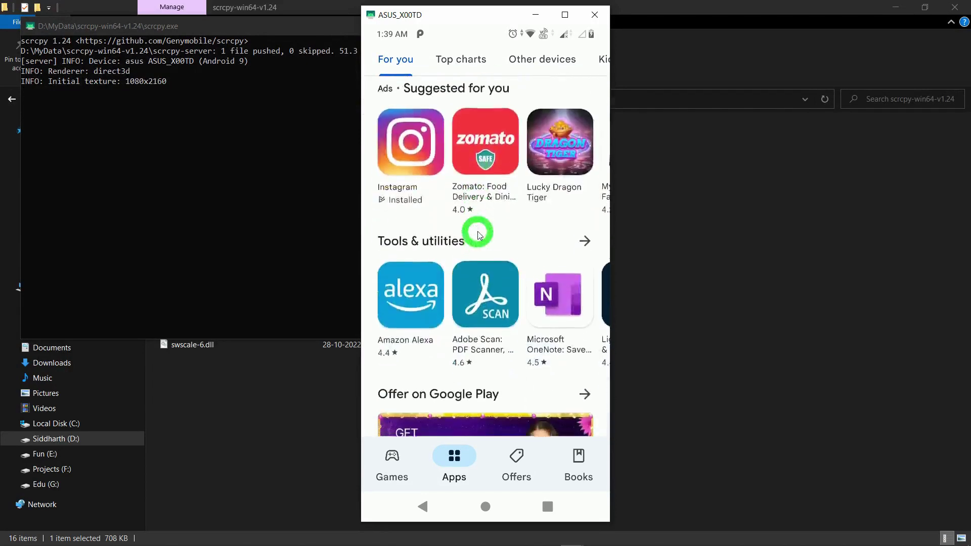
pyautogui.click(477, 231)
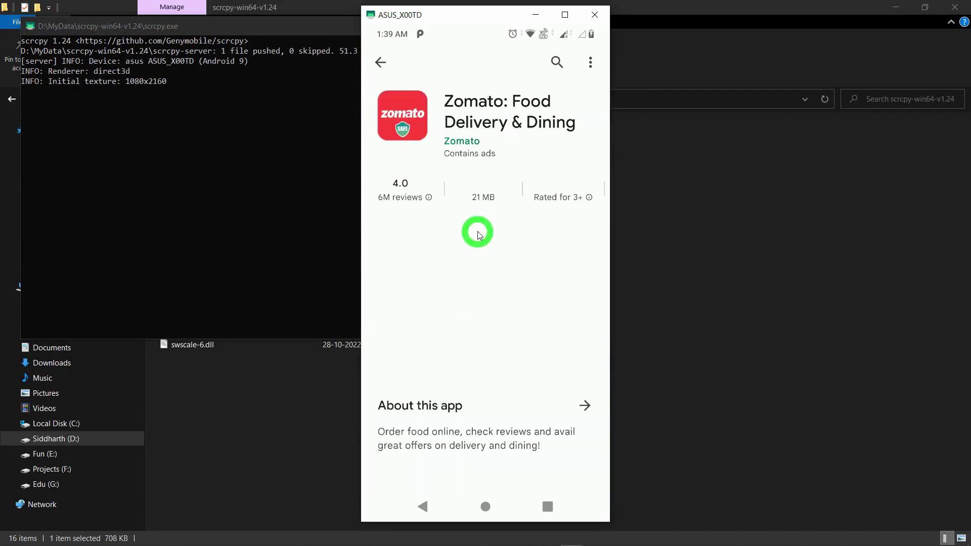
pyautogui.scroll(-10, 477, 234)
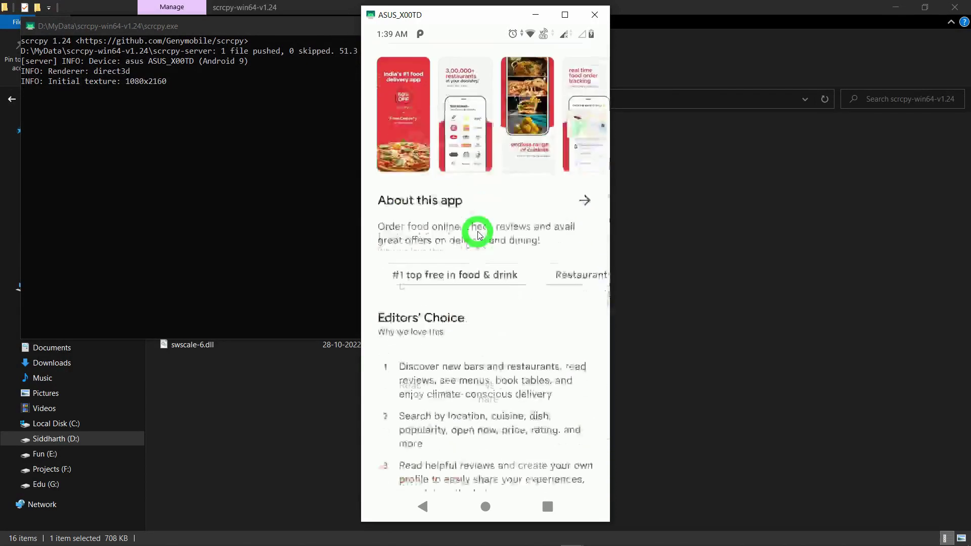
pyautogui.scroll(4, 478, 234)
pyautogui.scroll(5, 478, 232)
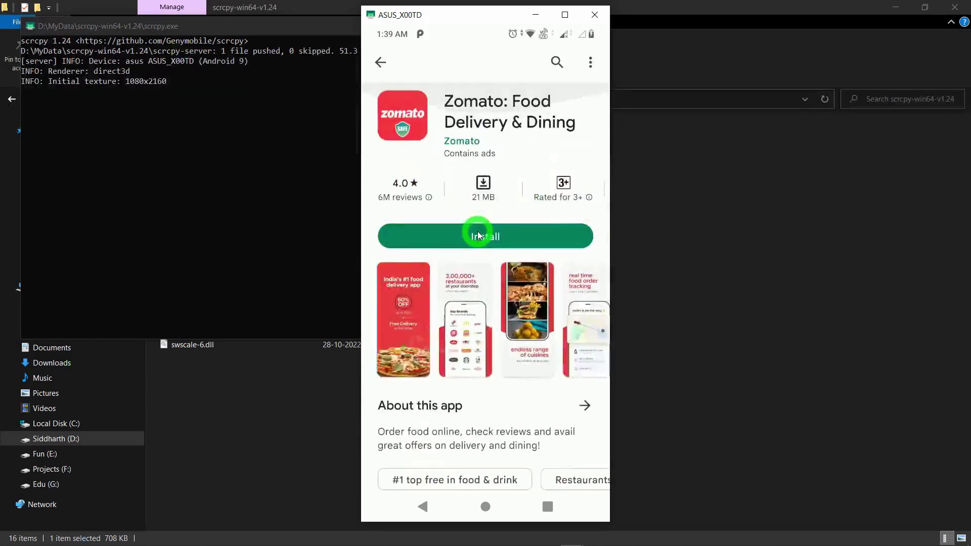
# Return to Play Store home, dismiss it from Recents, and switch to the scrcpy folder window.
pyautogui.click(381, 66)
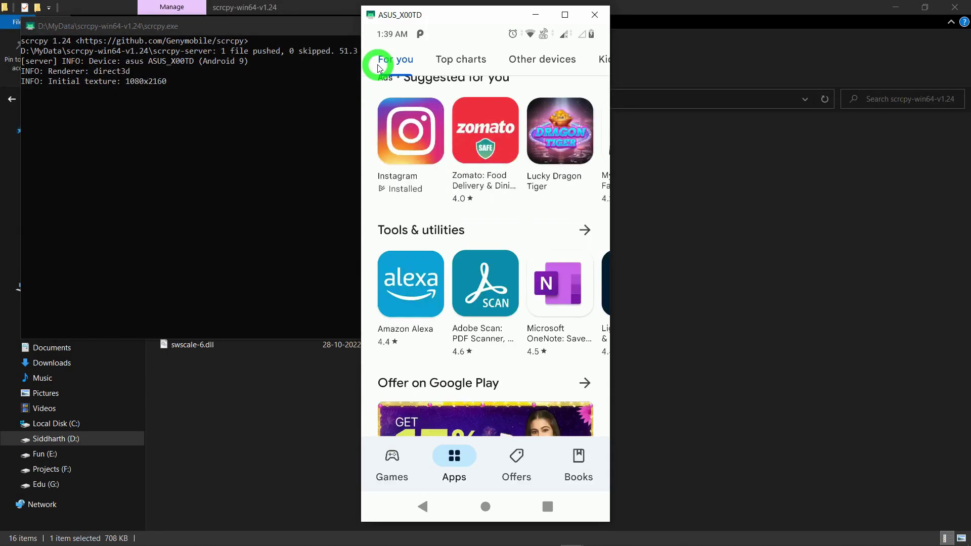
pyautogui.click(548, 507)
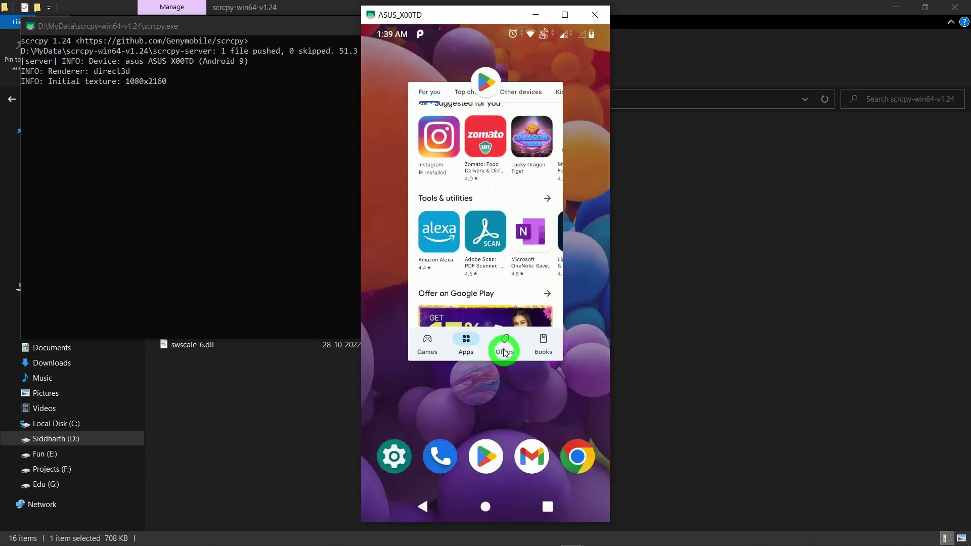
pyautogui.moveTo(502, 347); pyautogui.dragTo(490, 190)
pyautogui.click(648, 390)
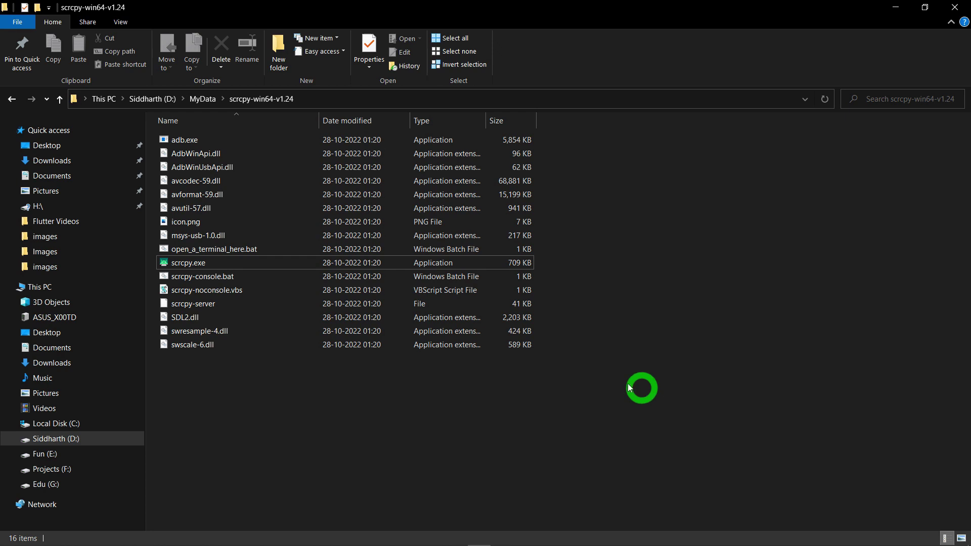
# Pin scrcpy.exe to the taskbar.
pyautogui.click(247, 267)
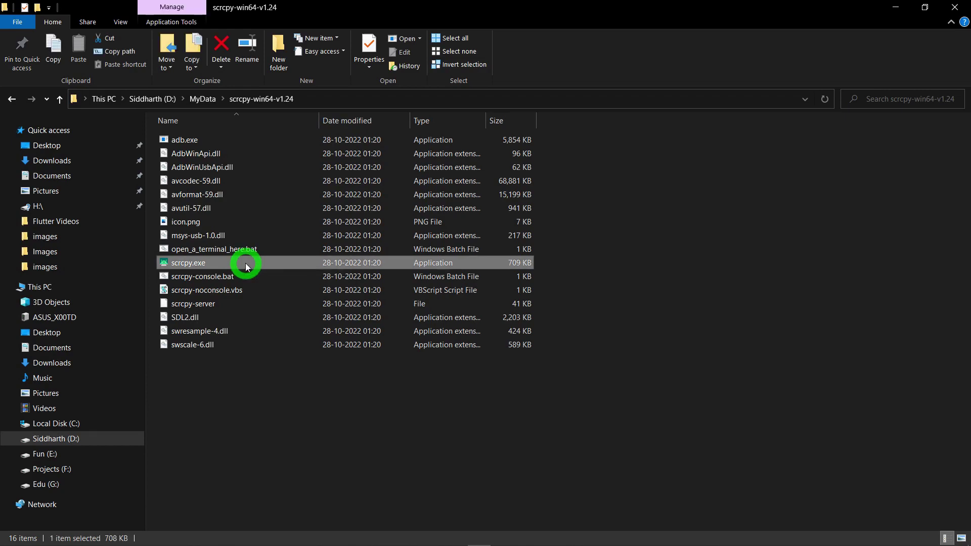
pyautogui.rightClick(244, 263)
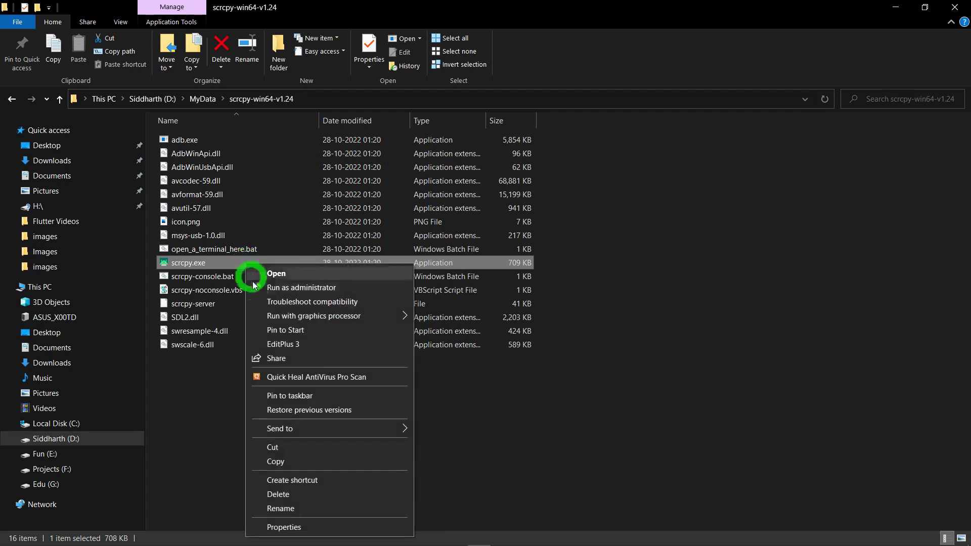
pyautogui.moveTo(327, 429)
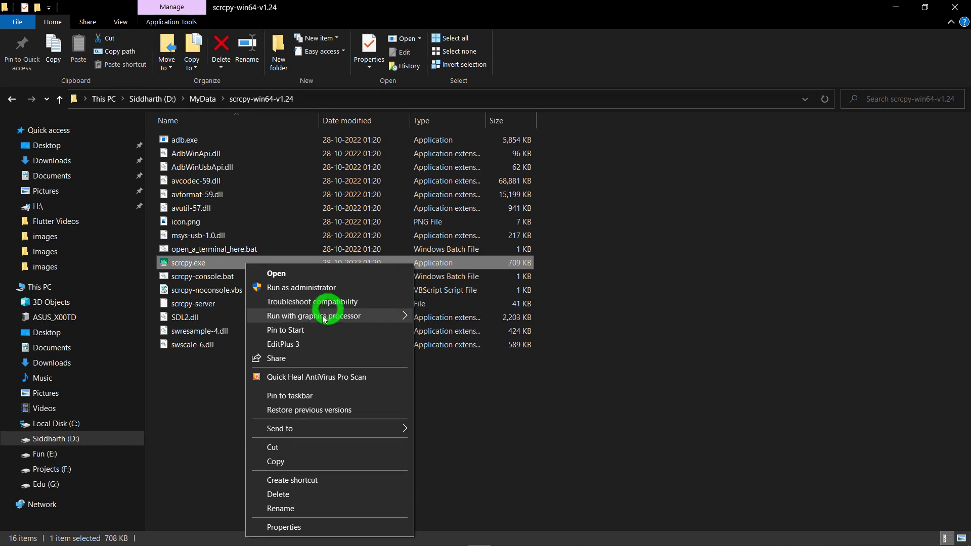
pyautogui.click(339, 396)
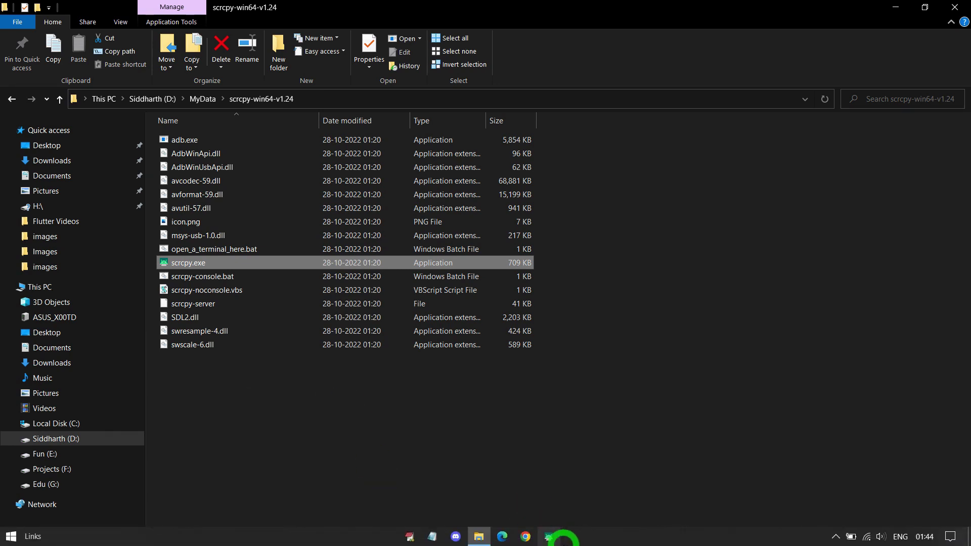
# Launch scrcpy from the new taskbar icon, then close the mirror and console windows.
pyautogui.click(549, 537)
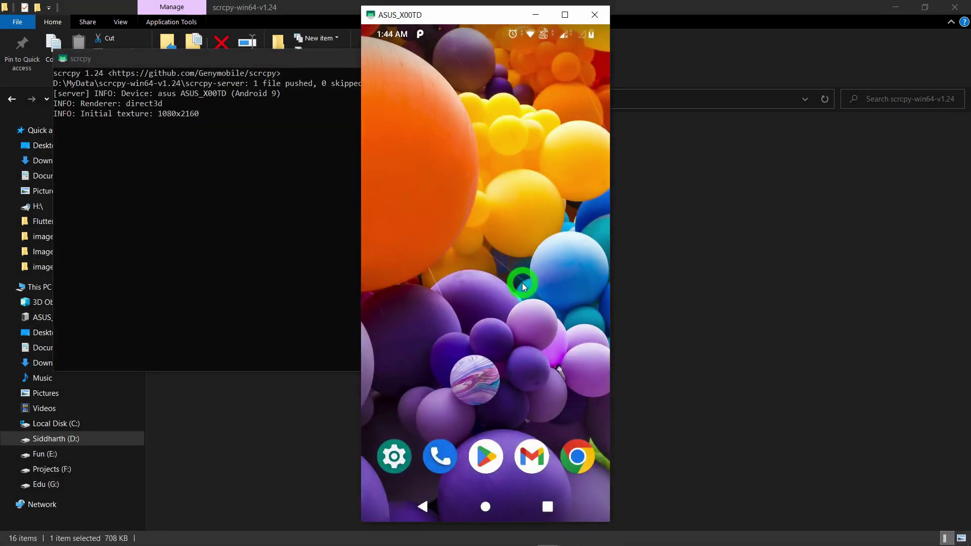
pyautogui.click(596, 15)
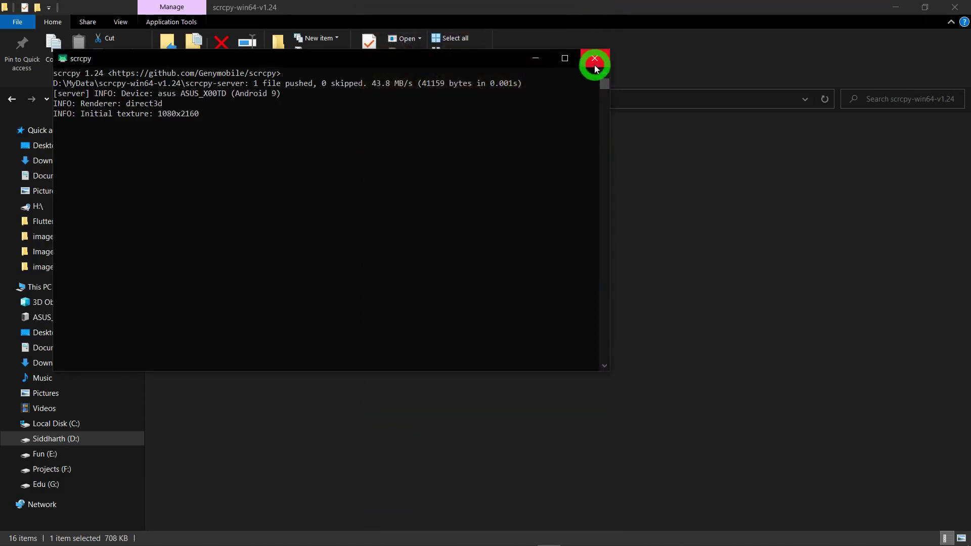
pyautogui.click(595, 59)
# Copy D:\MyData\scrcpy-win64-v1.24 from the File Explorer address bar to the clipboard.
pyautogui.click(470, 417)
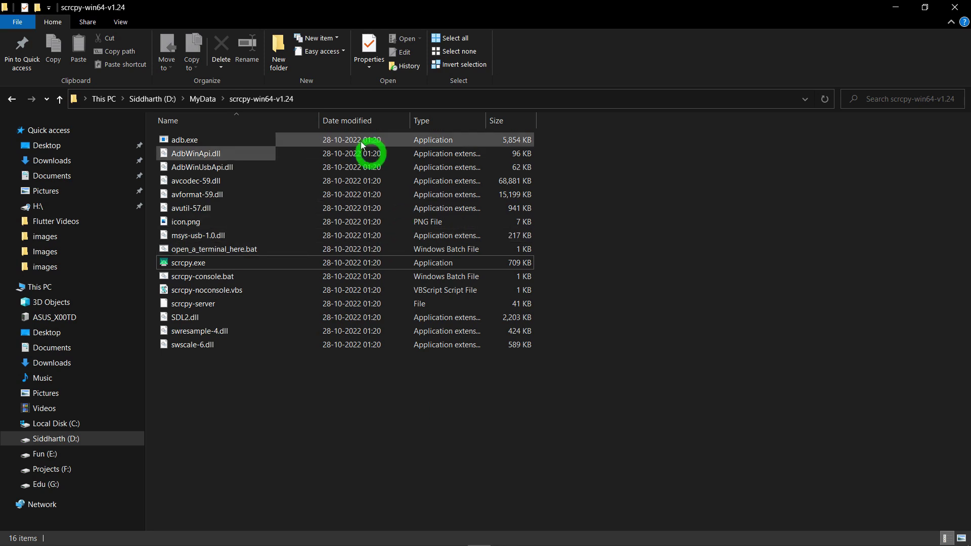
pyautogui.click(329, 98)
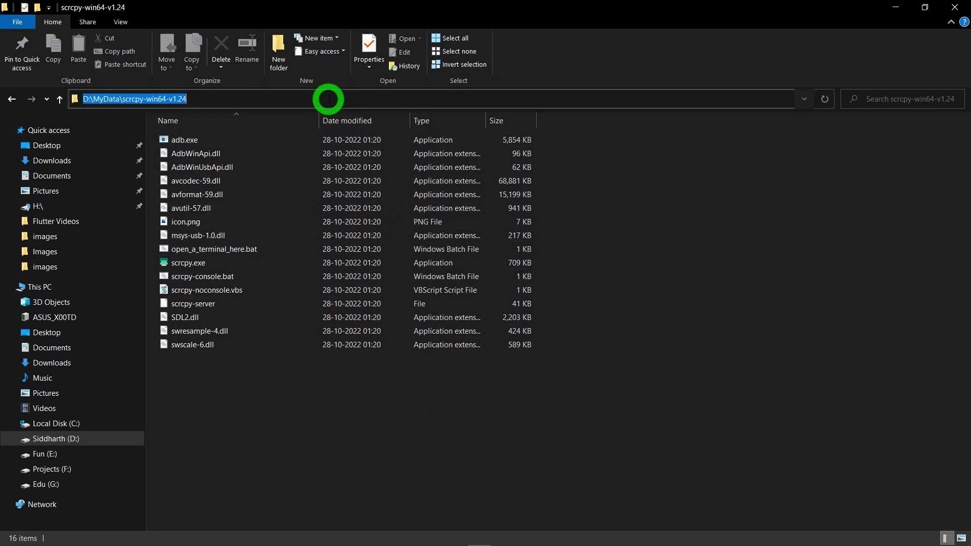
pyautogui.rightClick(114, 97)
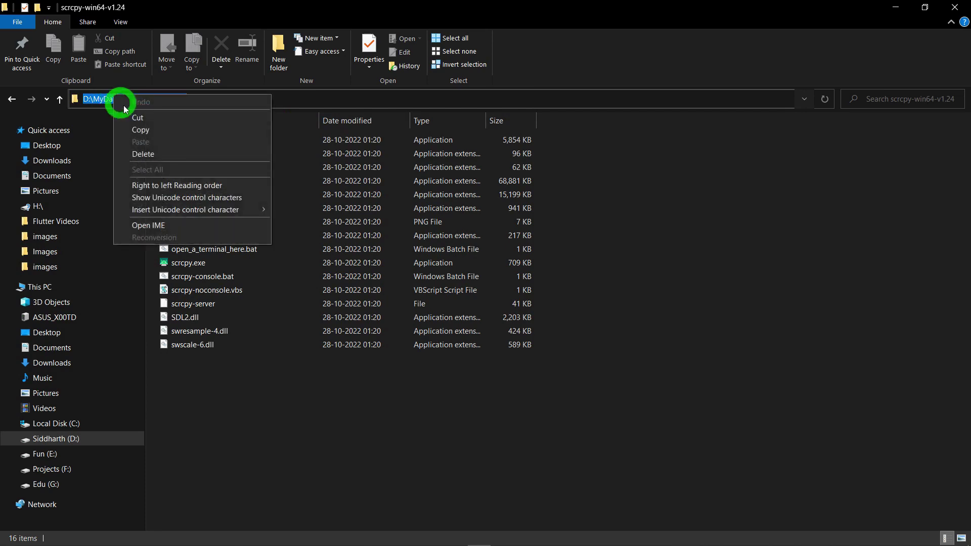
pyautogui.click(148, 130)
pyautogui.click(339, 447)
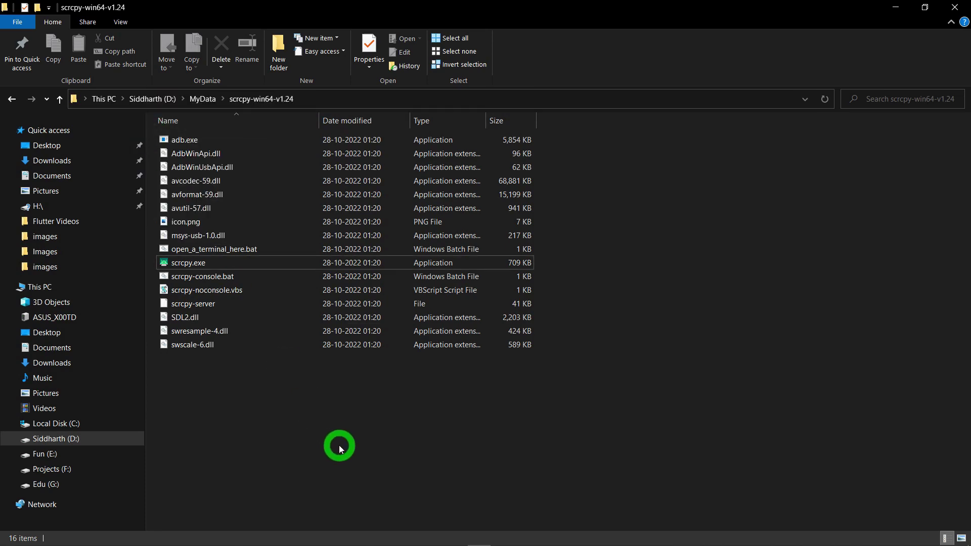
# Search Windows for 'path', open Environment Variables, and select the system Path variable.
pyautogui.press('super')
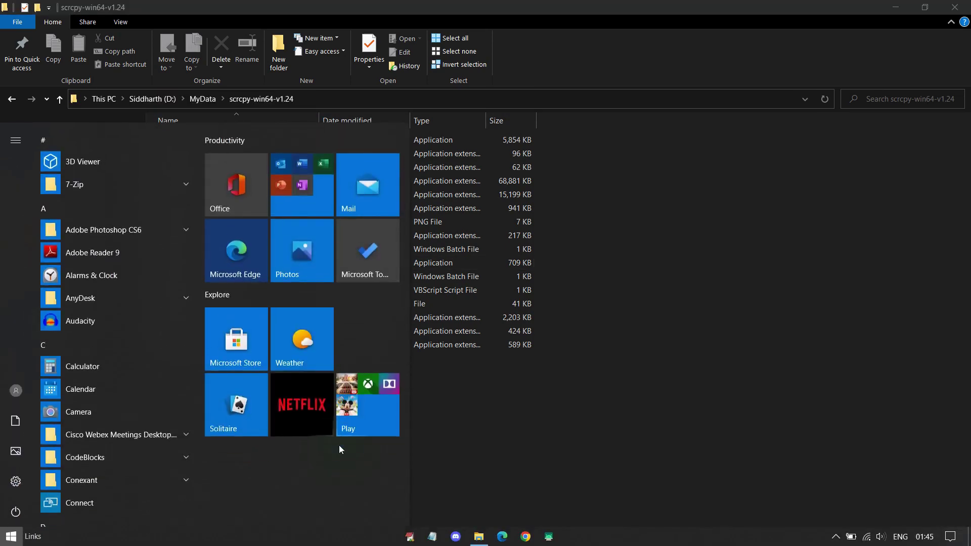
pyautogui.write('path')
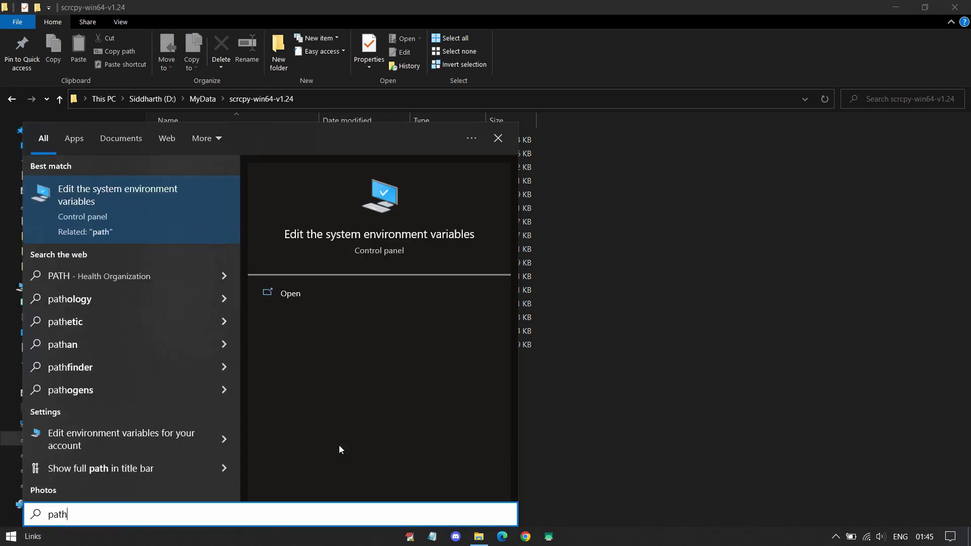
pyautogui.click(119, 205)
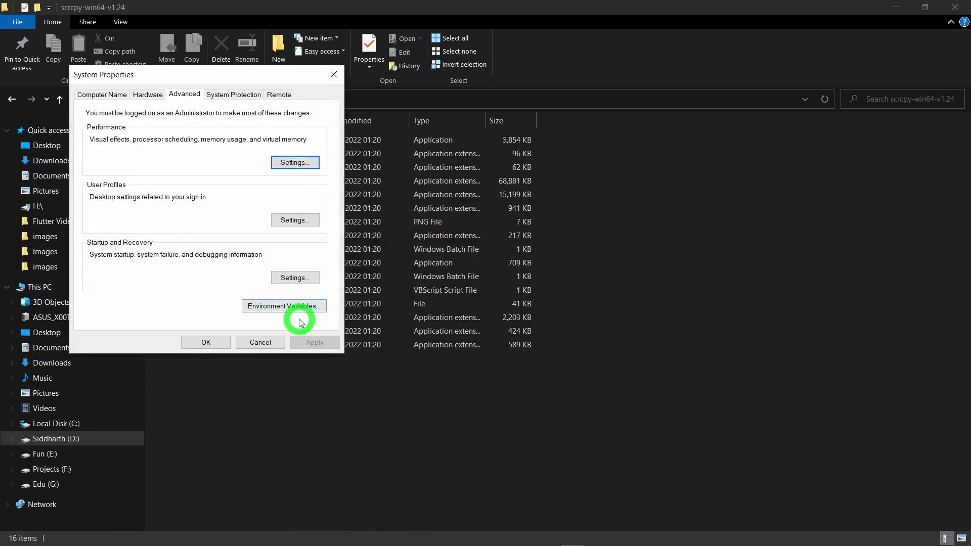
pyautogui.click(290, 307)
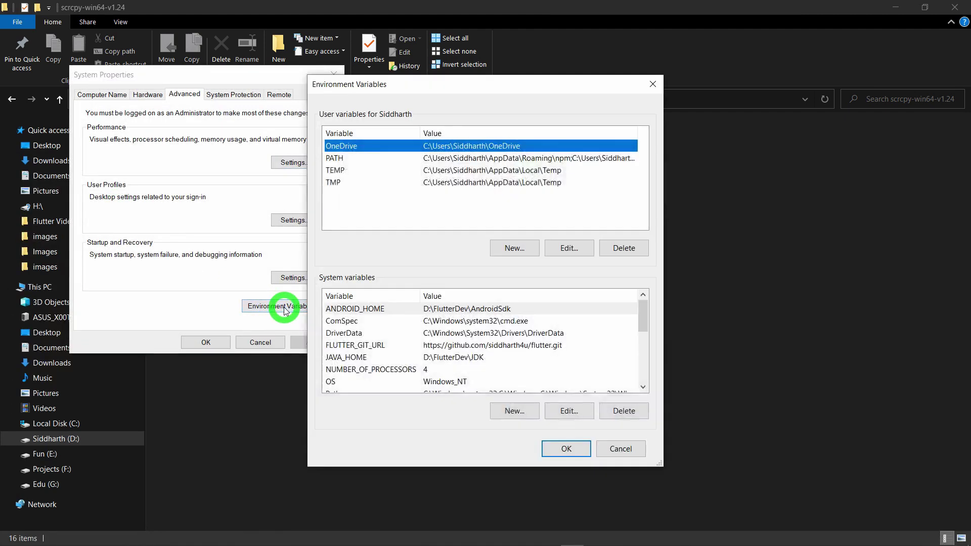
pyautogui.click(373, 346)
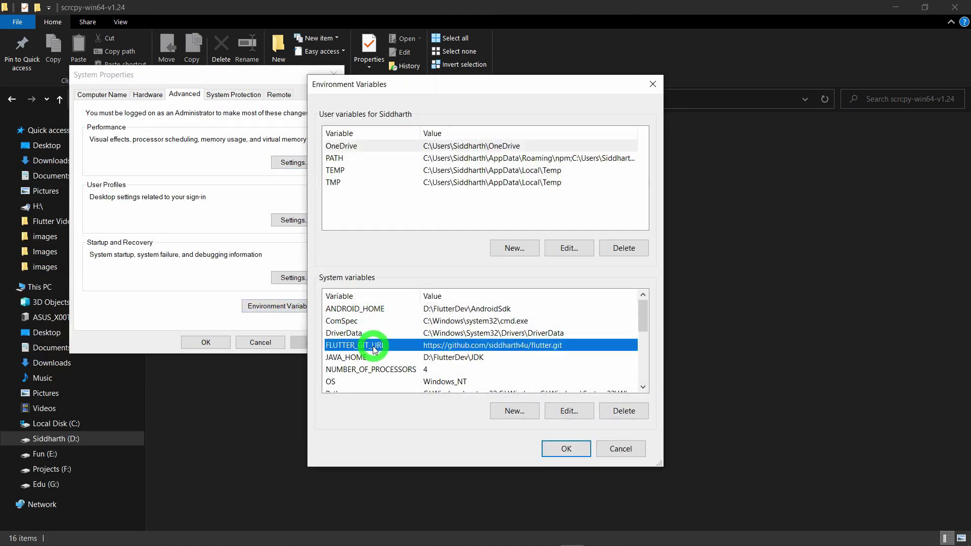
pyautogui.scroll(-2, 372, 346)
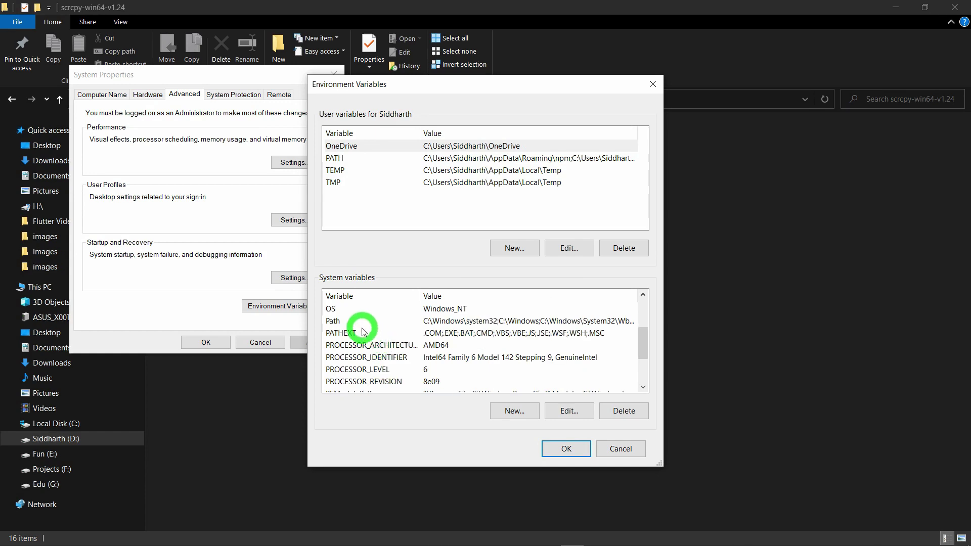
pyautogui.click(344, 321)
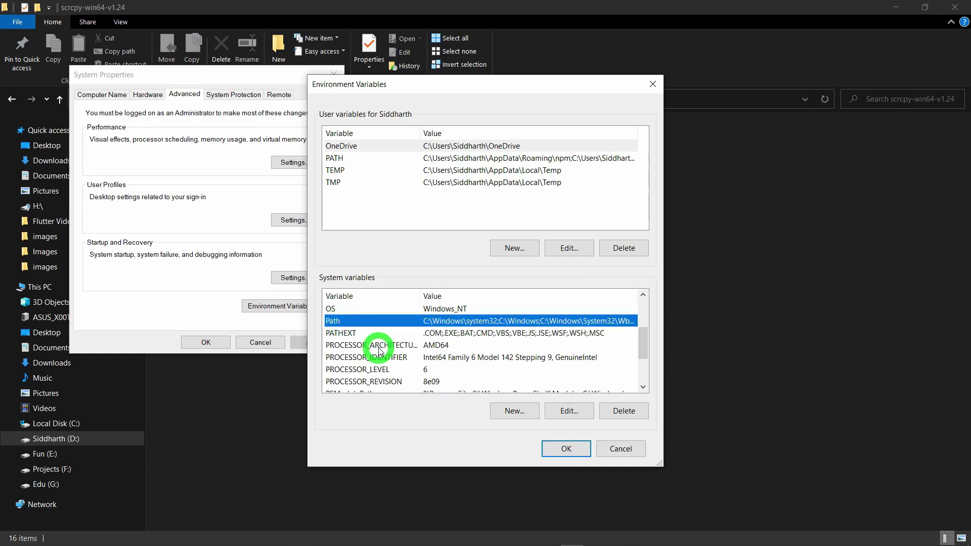
# Paste D:\MyData\scrcpy-win64-v1.24 as a new Path entry and confirm every dialog with OK.
pyautogui.click(571, 412)
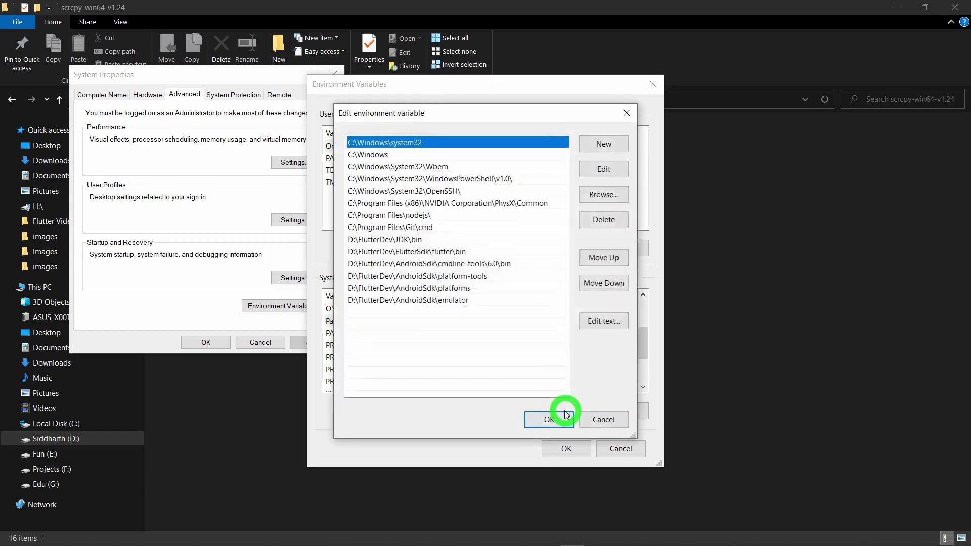
pyautogui.click(602, 144)
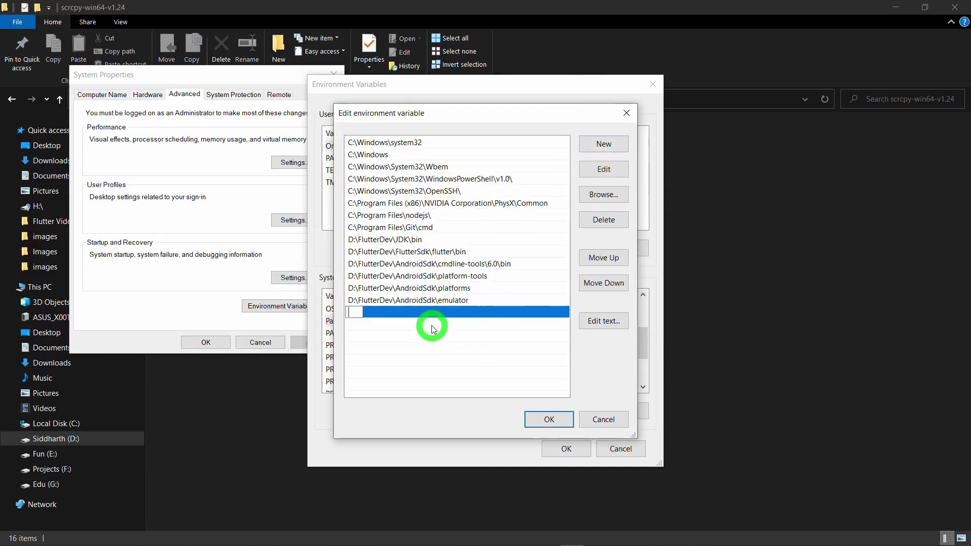
pyautogui.rightClick(352, 312)
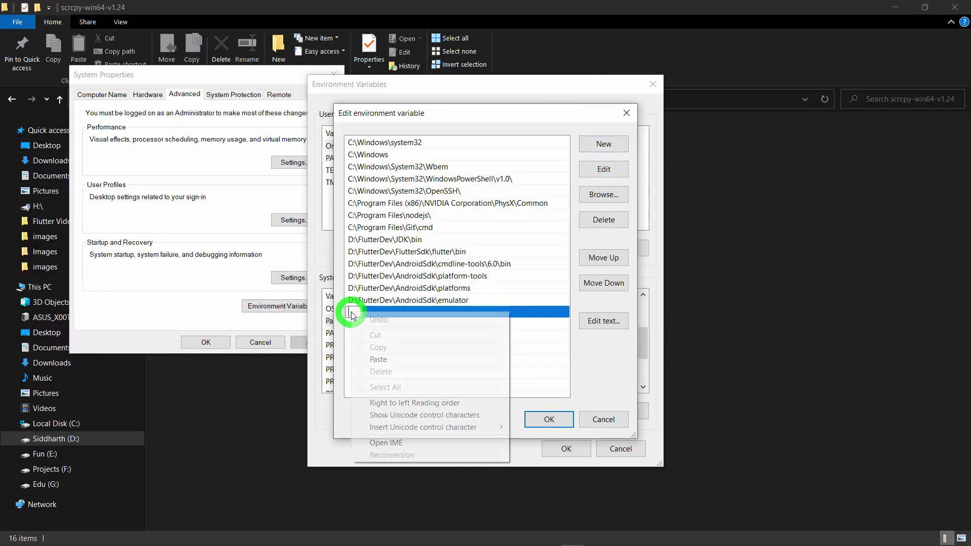
pyautogui.click(380, 360)
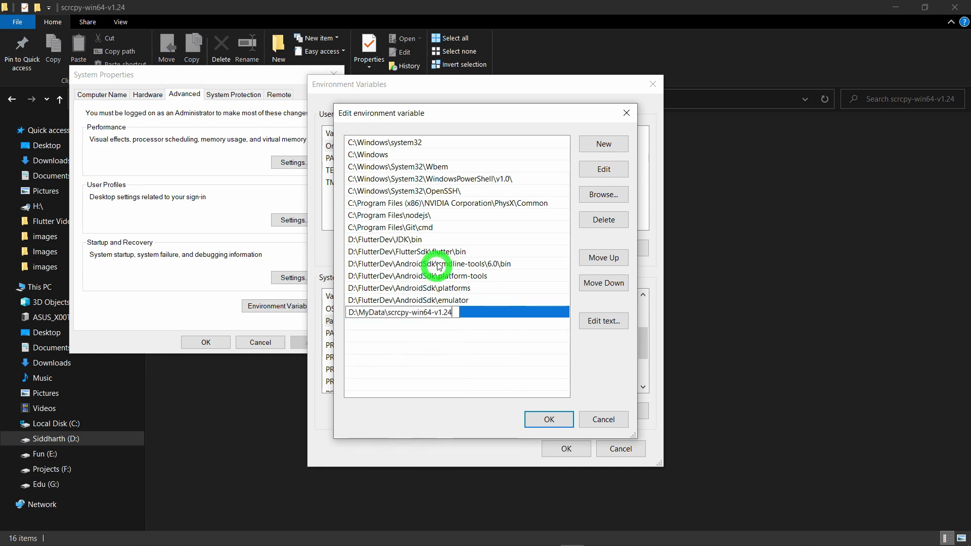
pyautogui.click(549, 420)
pyautogui.click(565, 445)
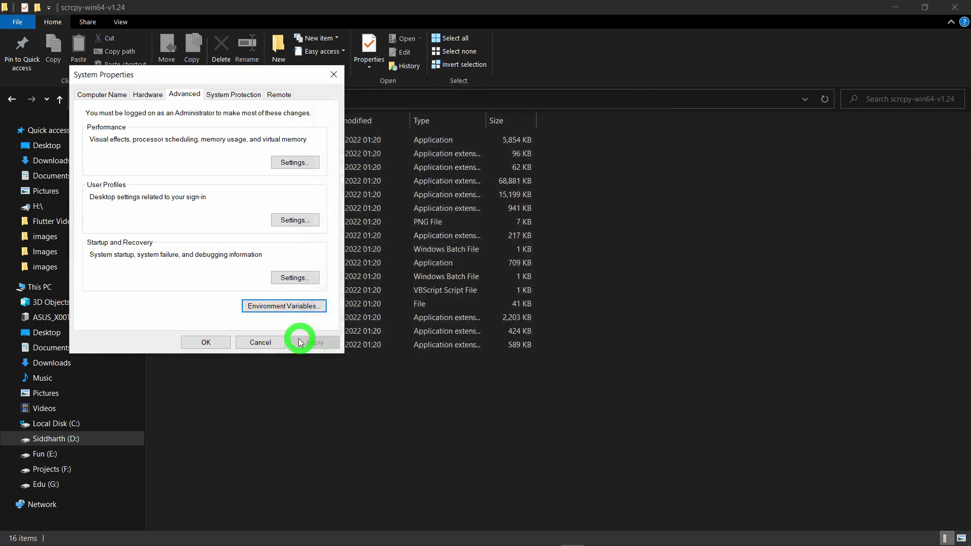
pyautogui.click(207, 342)
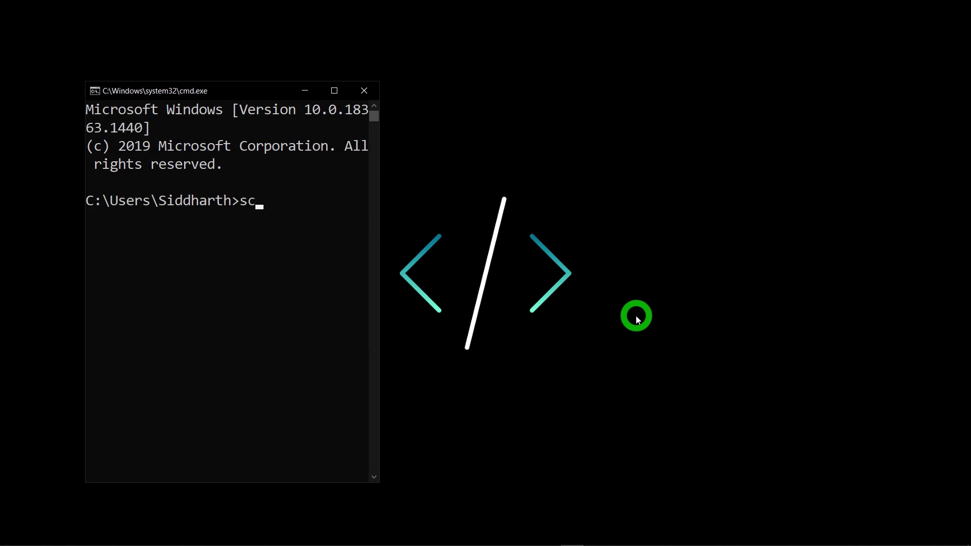
# Run 'scrcpy' from the home folder prompt to confirm the ASUS_X00TD mirror launches via Path.
pyautogui.write('py')
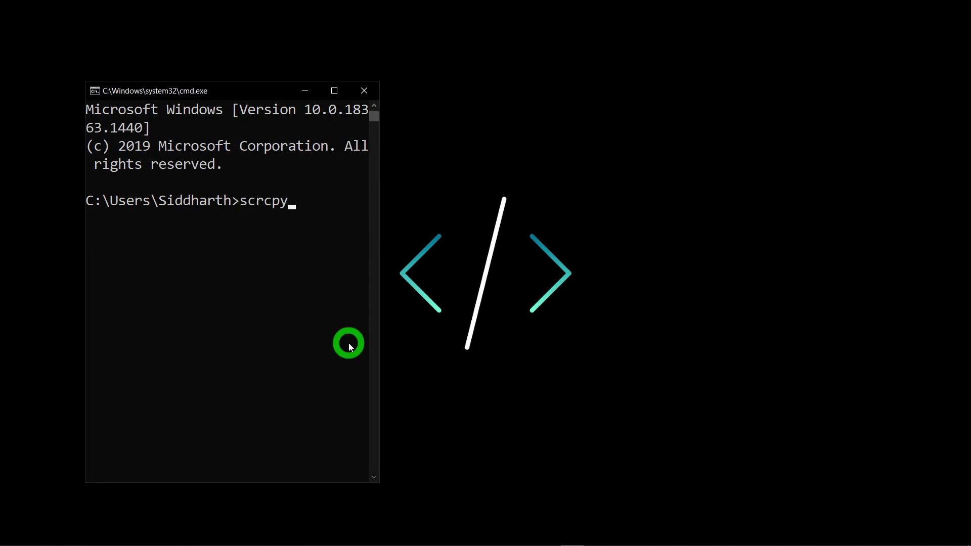
pyautogui.press('Return')
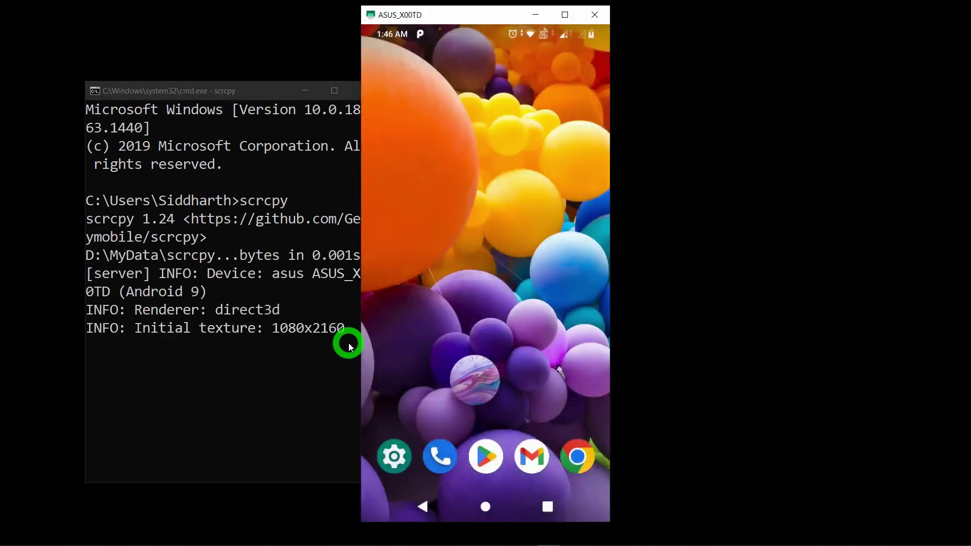